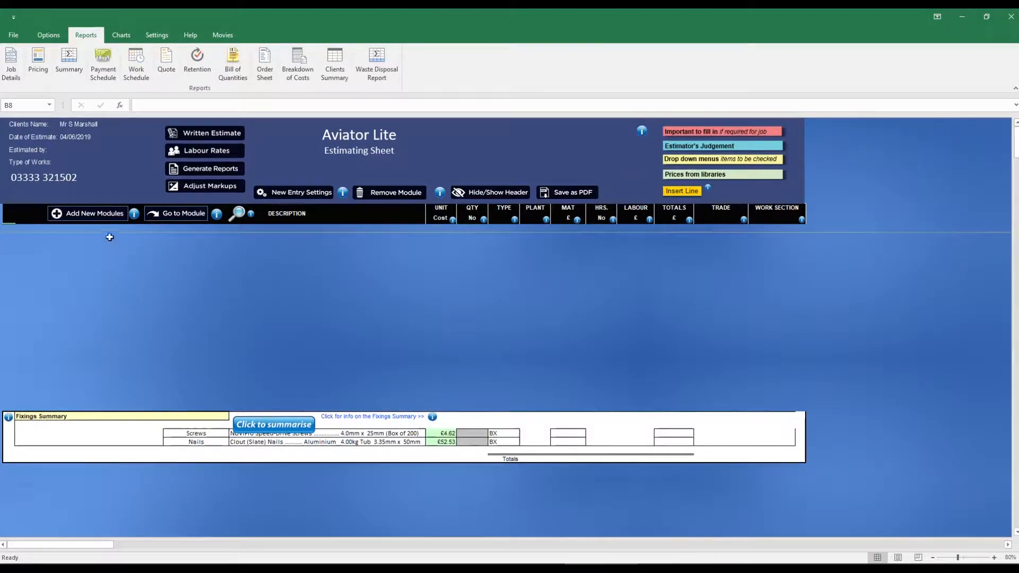
# - Browse the complete module list, open the multiple-module builder and load the Loft Conversion pre-set job
pyautogui.click(97, 220)
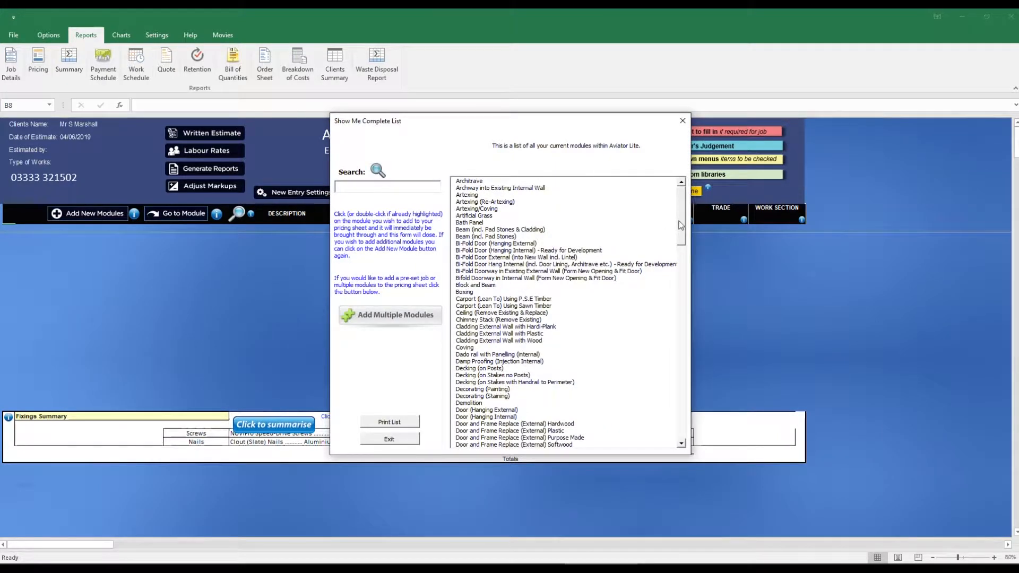
pyautogui.moveTo(680, 220)
pyautogui.mouseDown()
pyautogui.moveTo(681, 409)
pyautogui.moveTo(684, 232)
pyautogui.mouseUp()
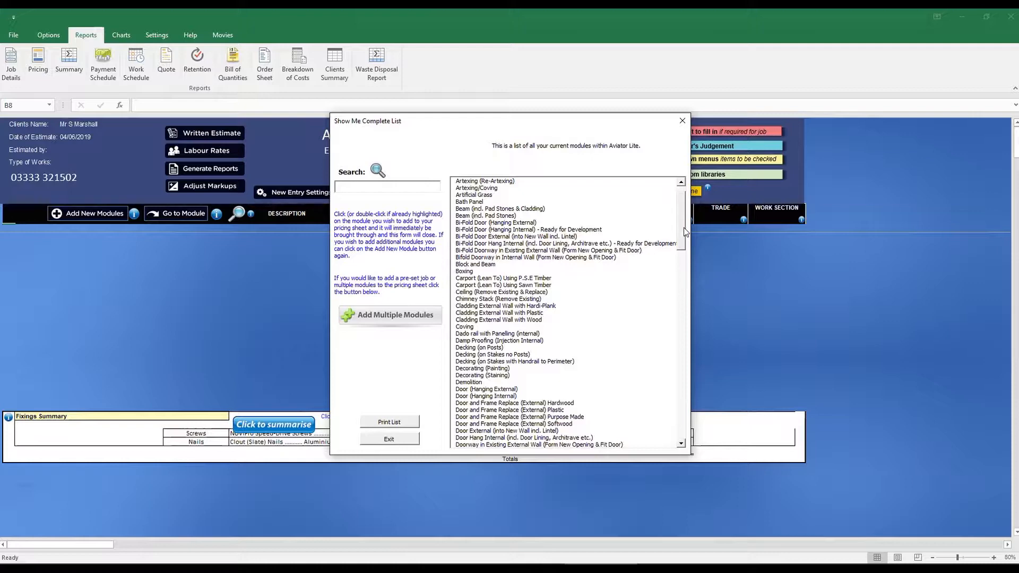
pyautogui.scroll(1, 674, 233)
pyautogui.click(406, 317)
pyautogui.click(552, 217)
pyautogui.click(517, 243)
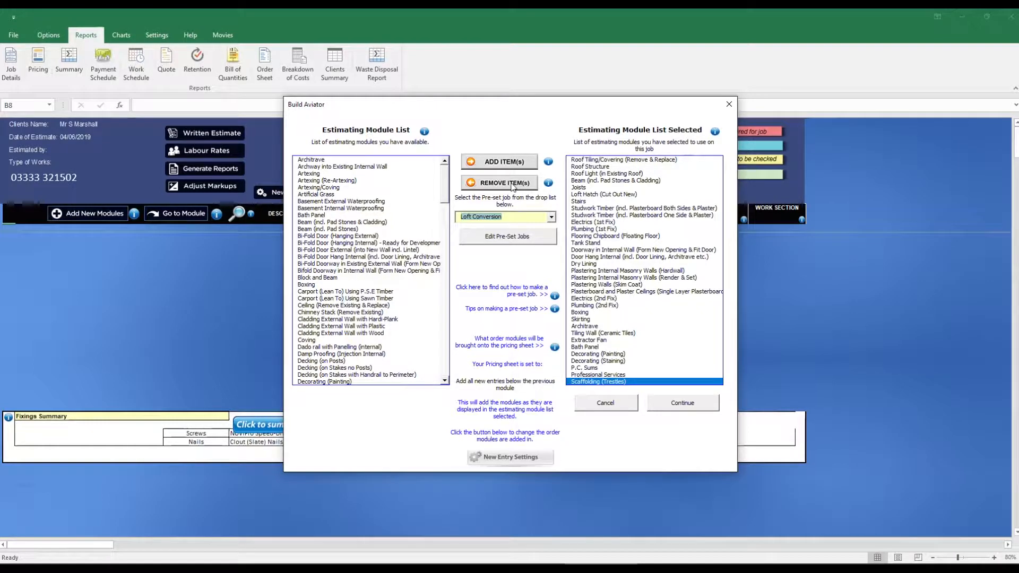
# - Remove the Joists module from the selected estimating modules and add the Architrave module
pyautogui.click(580, 188)
pyautogui.click(504, 182)
pyautogui.click(372, 160)
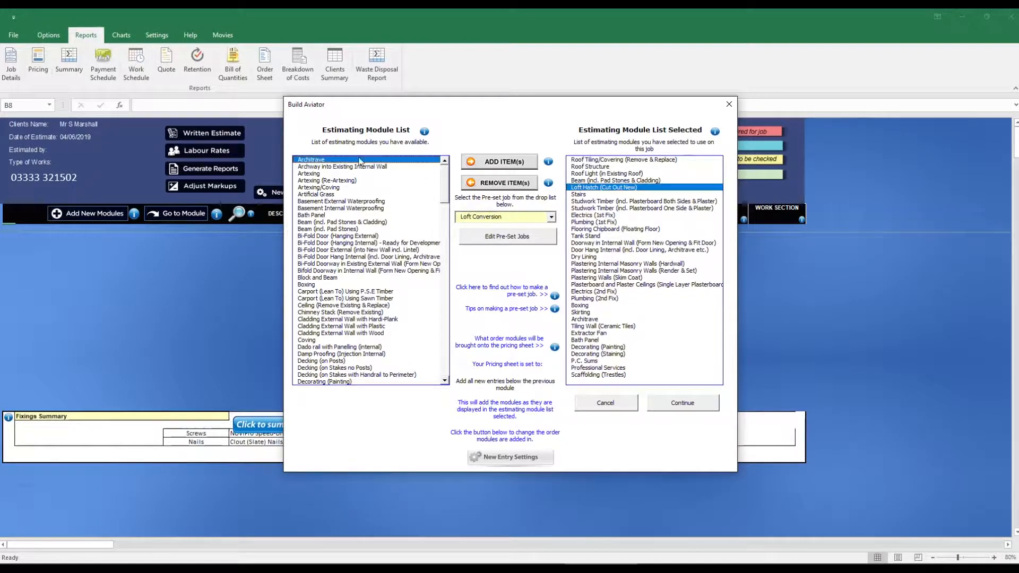
pyautogui.click(504, 161)
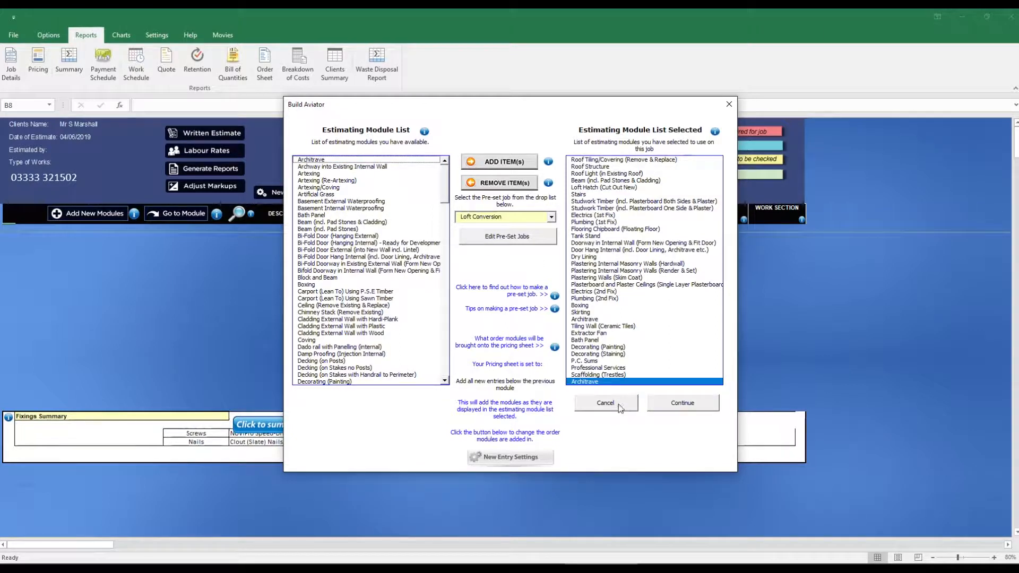
# - Look through the other pre-set jobs available in the module builder
pyautogui.click(551, 217)
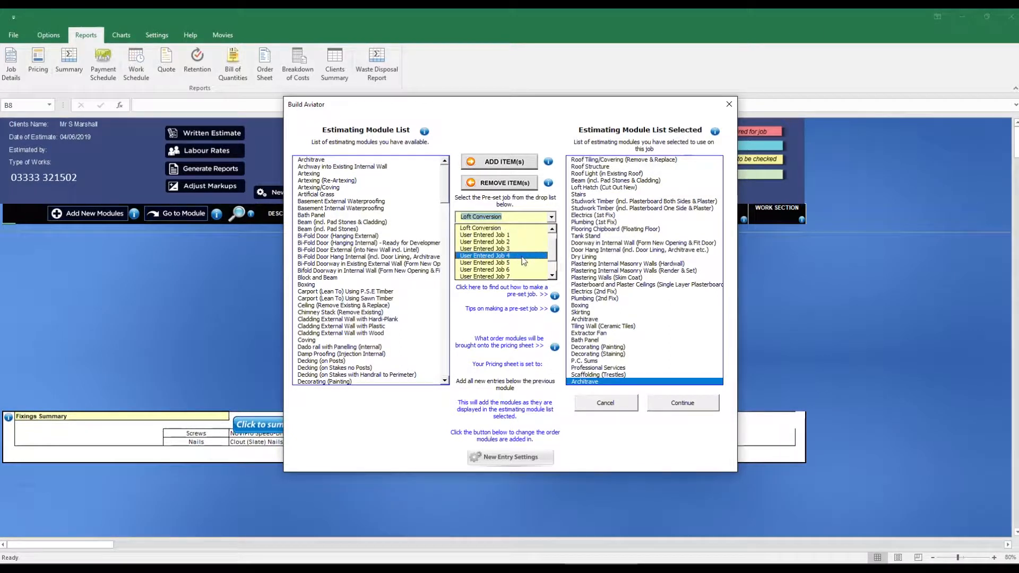
pyautogui.click(551, 230)
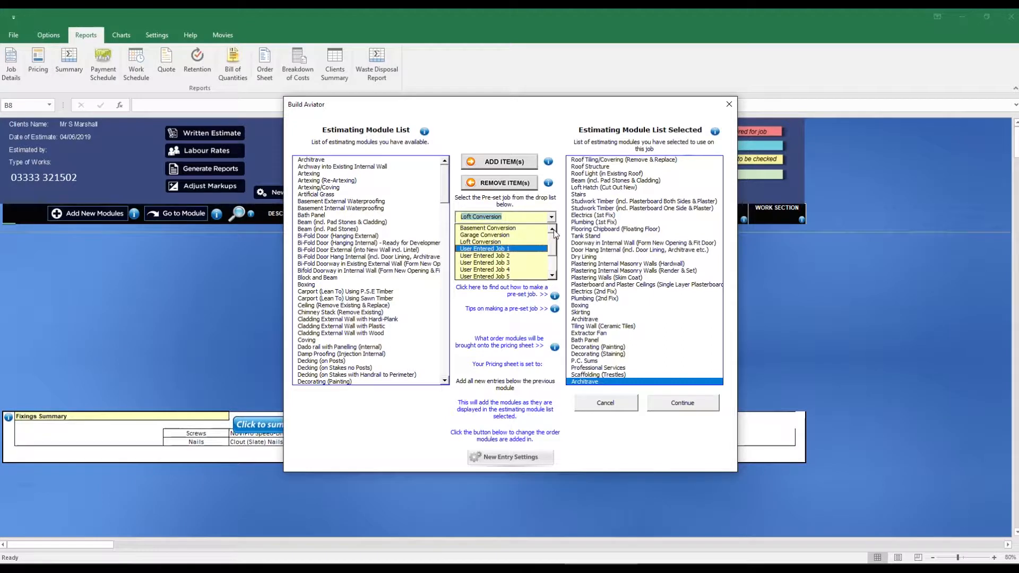
pyautogui.click(552, 218)
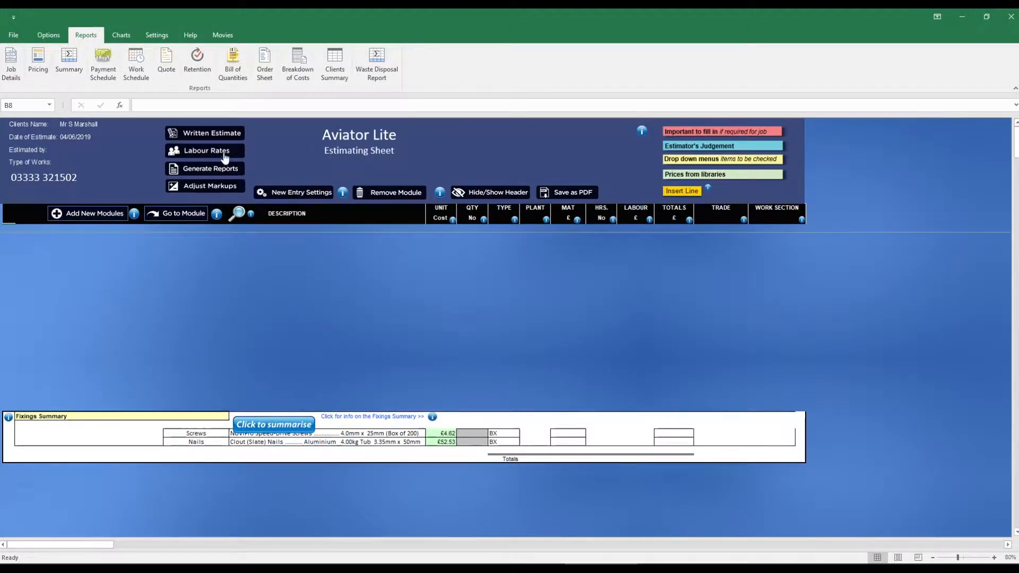
# - Set the Labourer's labour rate to £20.00 and save the updated labour rates
pyautogui.click(225, 154)
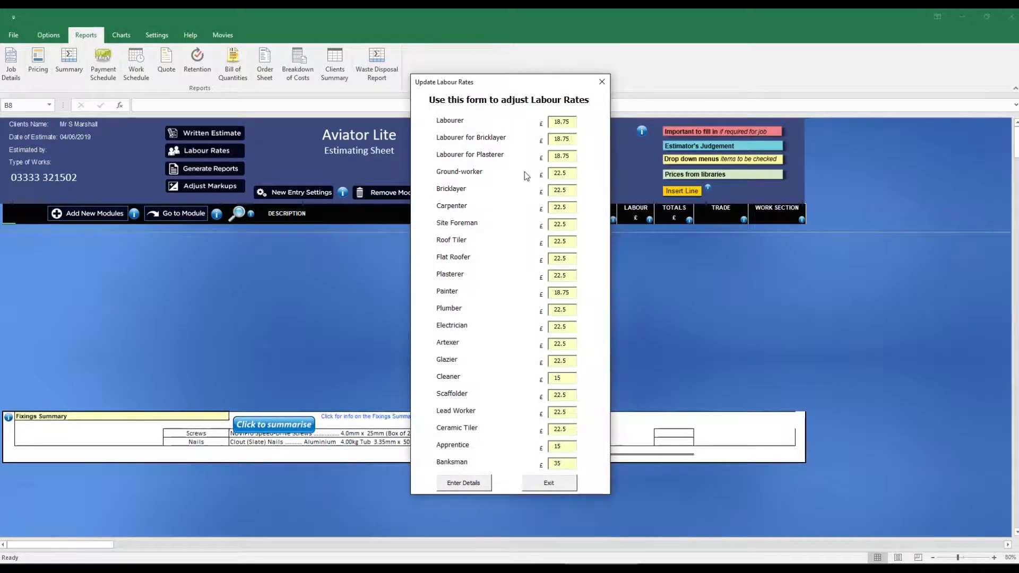
pyautogui.press('BackSpace')
pyautogui.press('BackSpace')
pyautogui.press('BackSpace')
pyautogui.press('BackSpace')
pyautogui.press('BackSpace')
pyautogui.write('20.00')
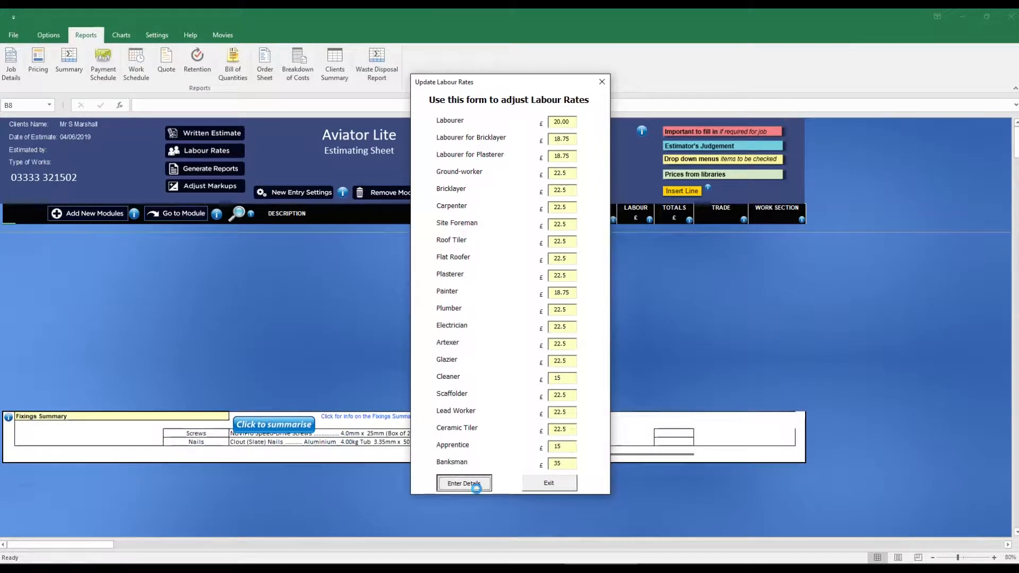
pyautogui.click(463, 483)
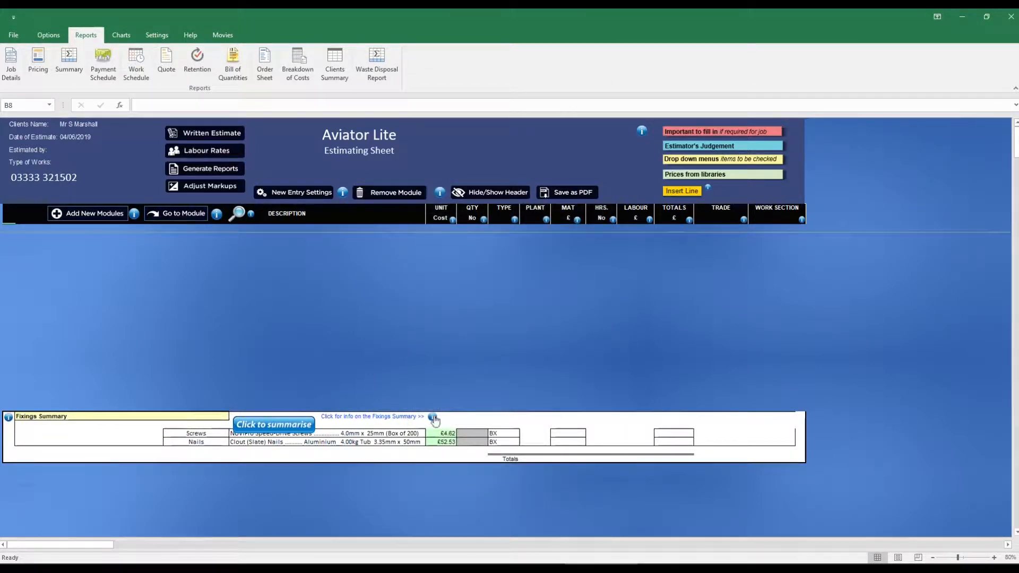
# - Set the mark-up margin on labour to 20% and save the summary sheet markups
pyautogui.click(227, 187)
pyautogui.click(430, 203)
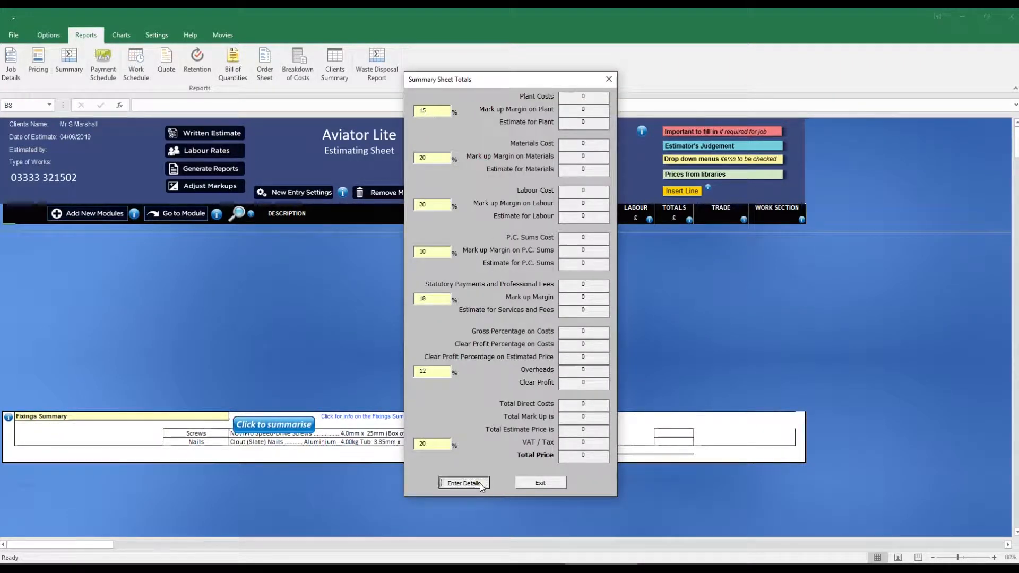
pyautogui.click(479, 483)
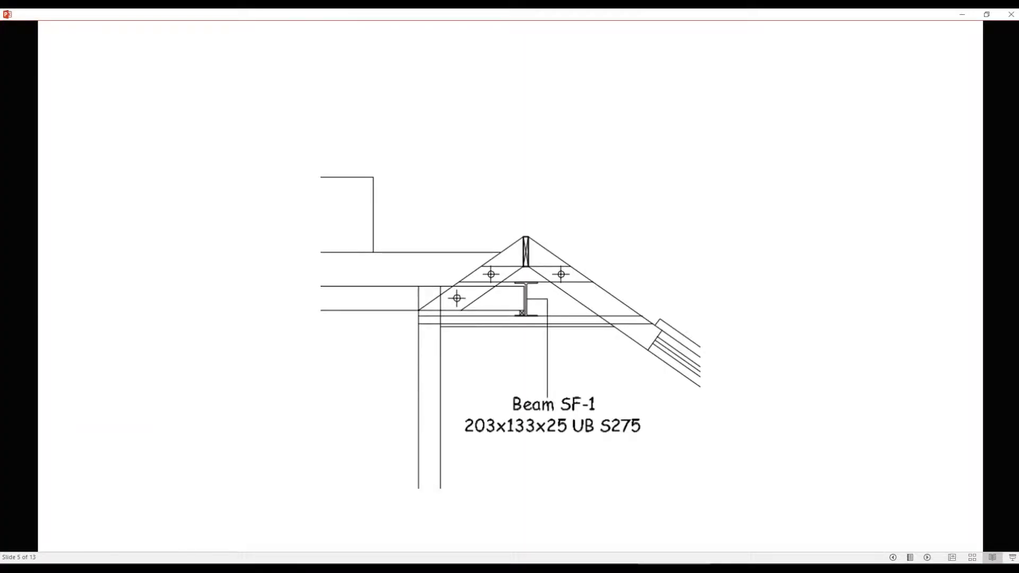
# - Check the ridge beam's length on the plan and add the Beam (incl. Pad Stones) module to the estimate
pyautogui.press('Right')
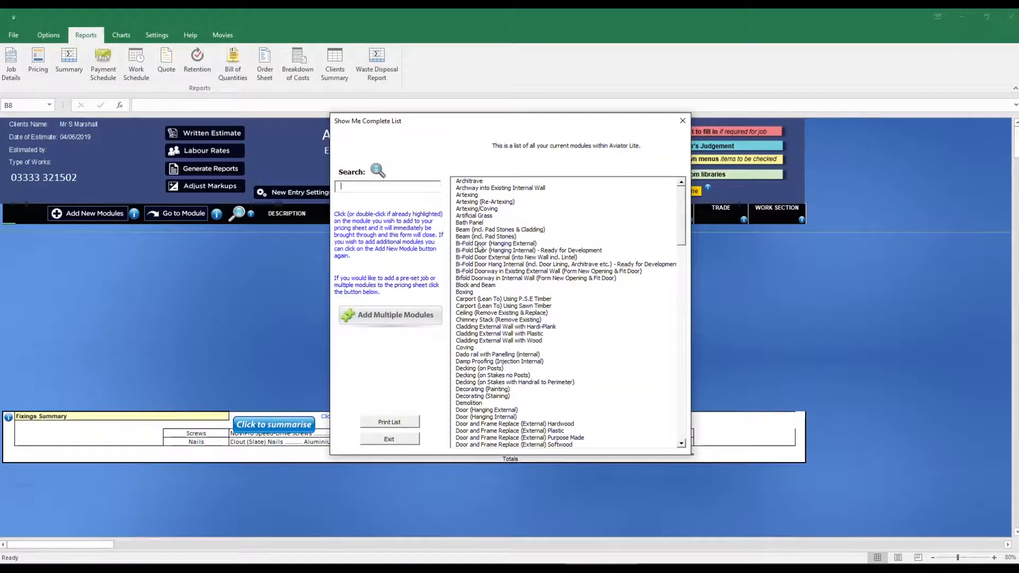
pyautogui.click(478, 236)
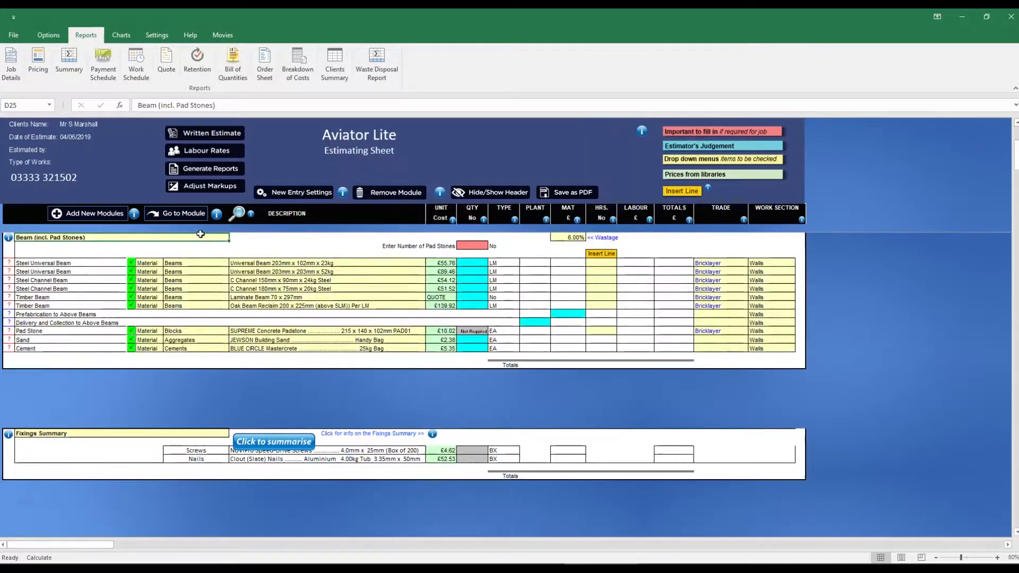
# - Change the first steel beam item to Universal Beam 203mm x 133mm x 25kg with a quantity of 5
pyautogui.click(415, 263)
pyautogui.click(727, 298)
pyautogui.click(531, 309)
pyautogui.click(711, 326)
pyautogui.click(476, 264)
pyautogui.write('5')
pyautogui.press('Return')
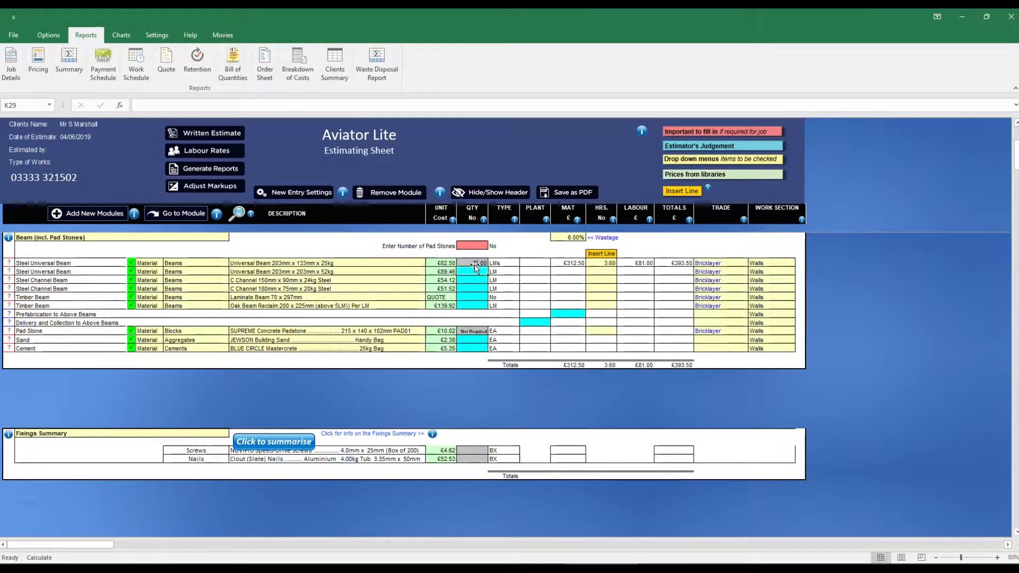
# - Enter 2 pad stones and append "ridge beam" to the beam module's title
pyautogui.click(480, 246)
pyautogui.write('2')
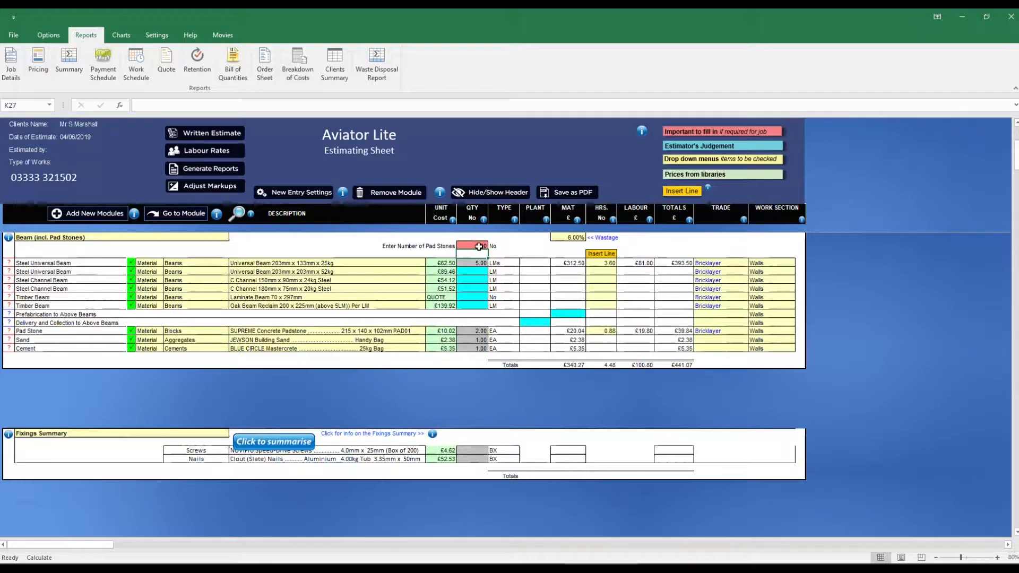
pyautogui.click(118, 238)
pyautogui.doubleClick(119, 238)
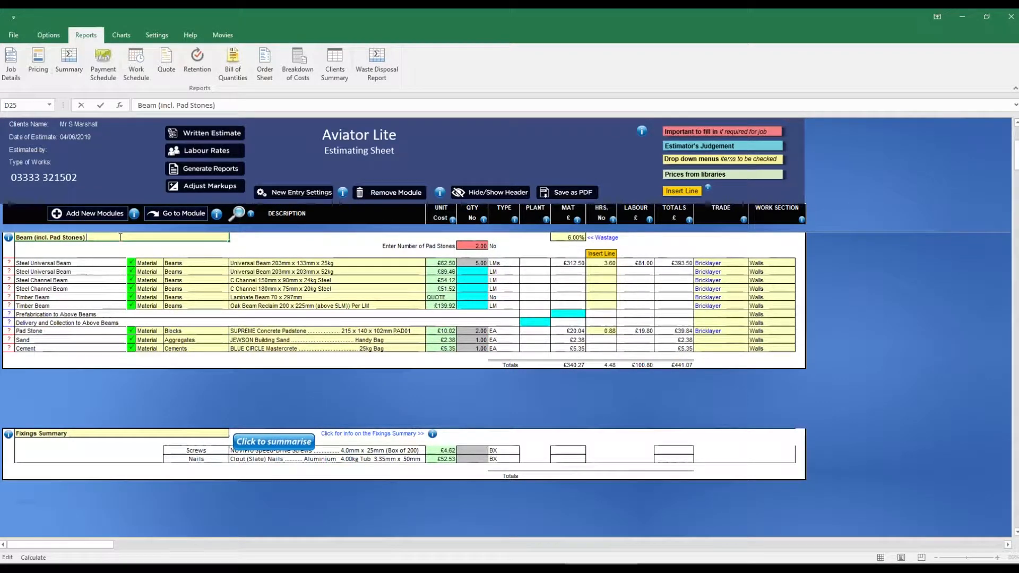
pyautogui.write('ridge beam')
pyautogui.click(276, 244)
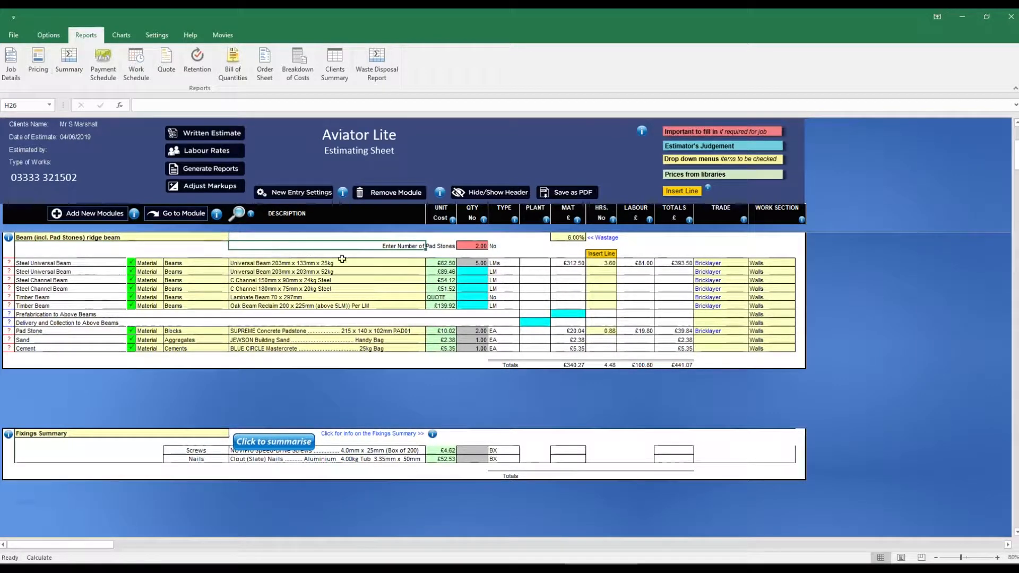
# - Change the trade for the 203mm x 133mm universal beam to Labourer
pyautogui.click(722, 263)
pyautogui.click(752, 262)
pyautogui.click(751, 272)
pyautogui.click(751, 271)
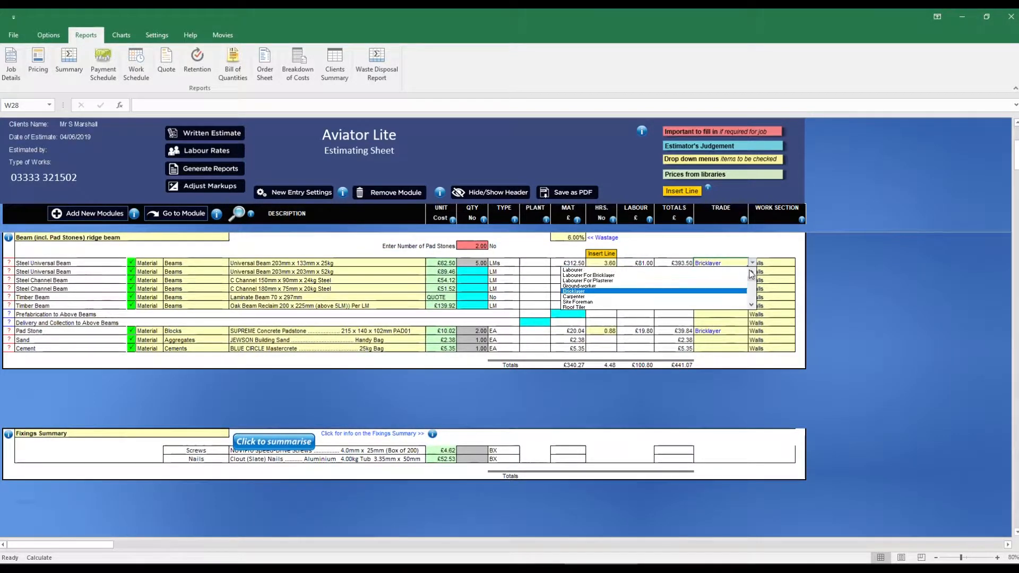
pyautogui.click(731, 275)
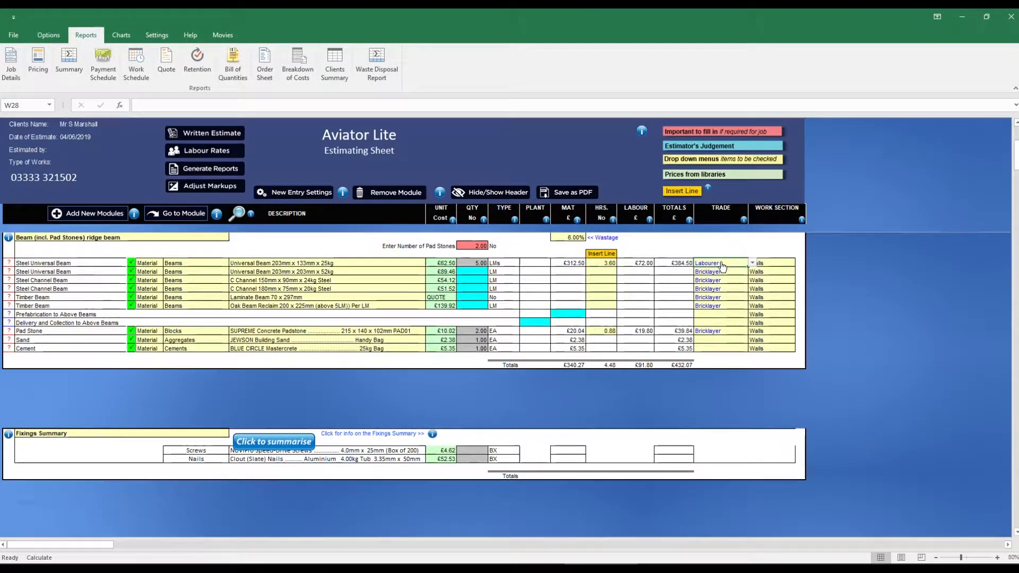
# - Set the 203mm x 133mm universal beam's trade to the combined Ground-worker and Labourer gang
pyautogui.click(752, 262)
pyautogui.click(753, 290)
pyautogui.moveTo(751, 288); pyautogui.dragTo(752, 295)
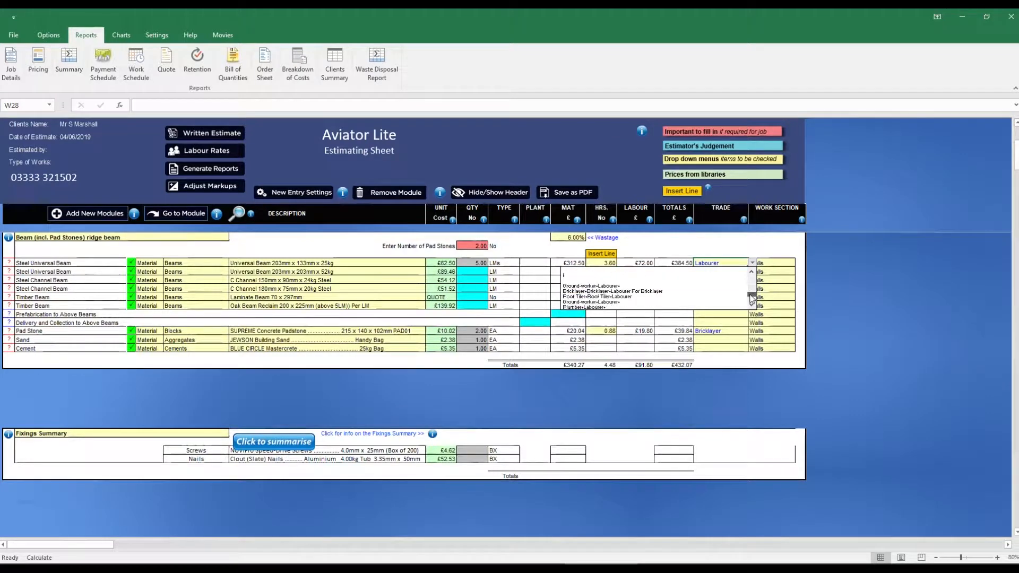
pyautogui.click(727, 287)
# - Insert a beam module line titled "crane hire for lifting ridge" using Plant, Lifting_Machinery and the £400 half-day crane including driver
pyautogui.click(609, 254)
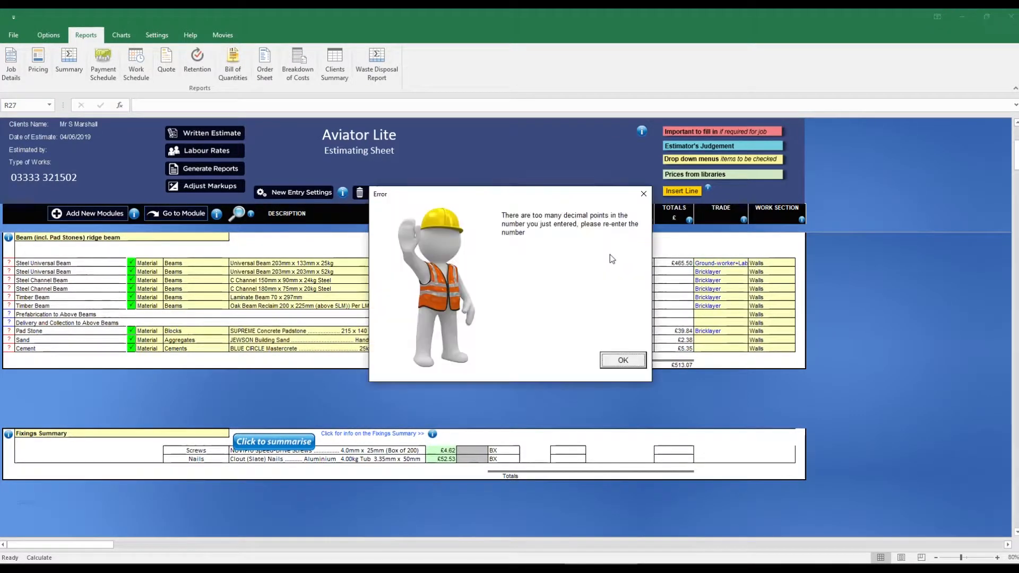
pyautogui.click(623, 359)
pyautogui.write('crane hire for lifting ridge')
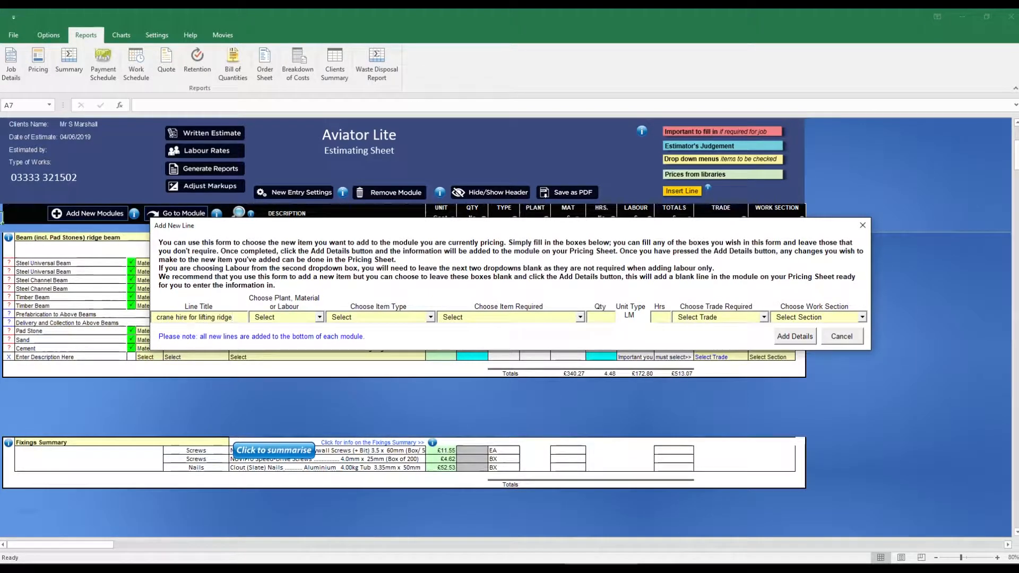
pyautogui.click(319, 317)
pyautogui.click(262, 325)
pyautogui.click(430, 317)
pyautogui.click(355, 354)
pyautogui.click(580, 317)
pyautogui.click(561, 363)
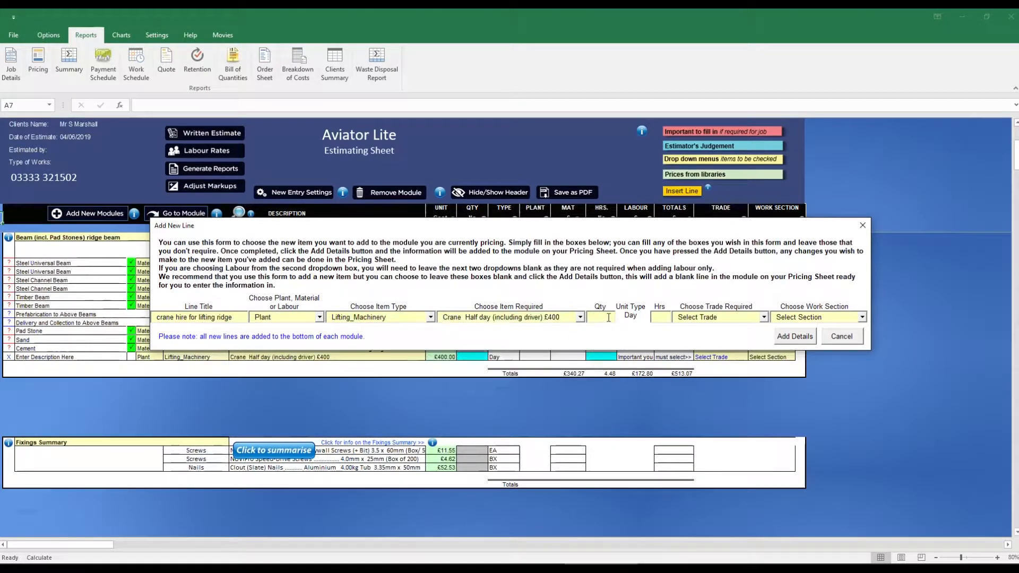
# - Complete the crane hire line with quantity 1, 4 hours, trade Banksman and work section Walls, and add it to the module
pyautogui.click(763, 317)
pyautogui.click(765, 387)
pyautogui.click(753, 372)
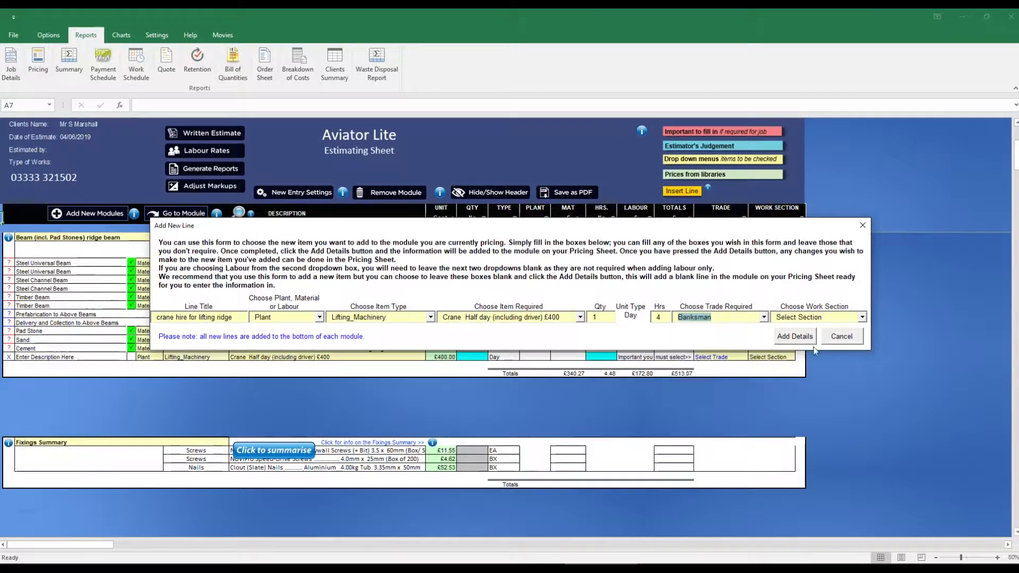
pyautogui.click(863, 317)
pyautogui.click(863, 329)
pyautogui.click(855, 338)
pyautogui.click(862, 317)
pyautogui.click(826, 337)
pyautogui.click(805, 338)
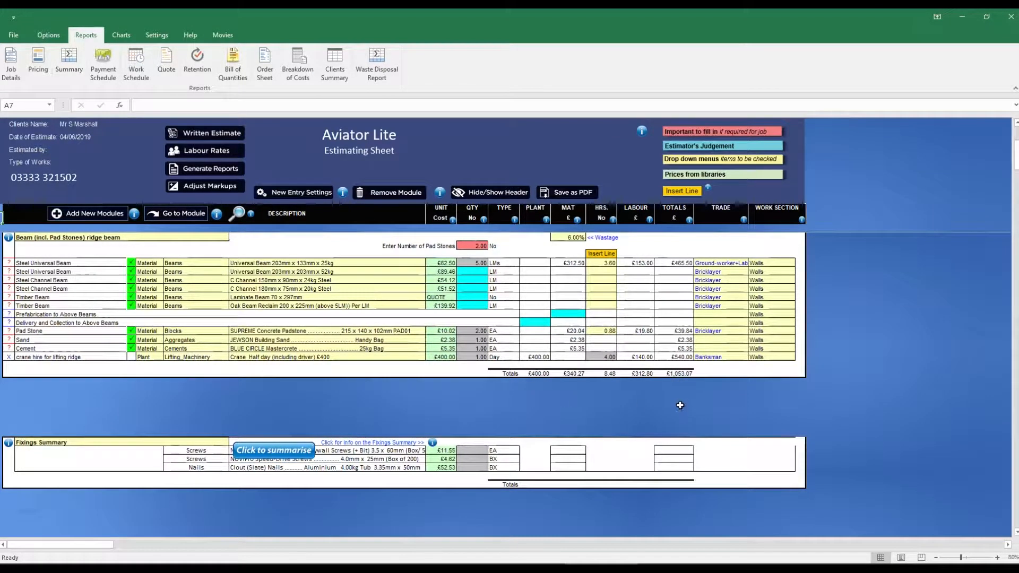
# - Switch to the PowerPoint slides and review the joist drawing and second floor construction notes
pyautogui.hotkey('alt', 'Tab')
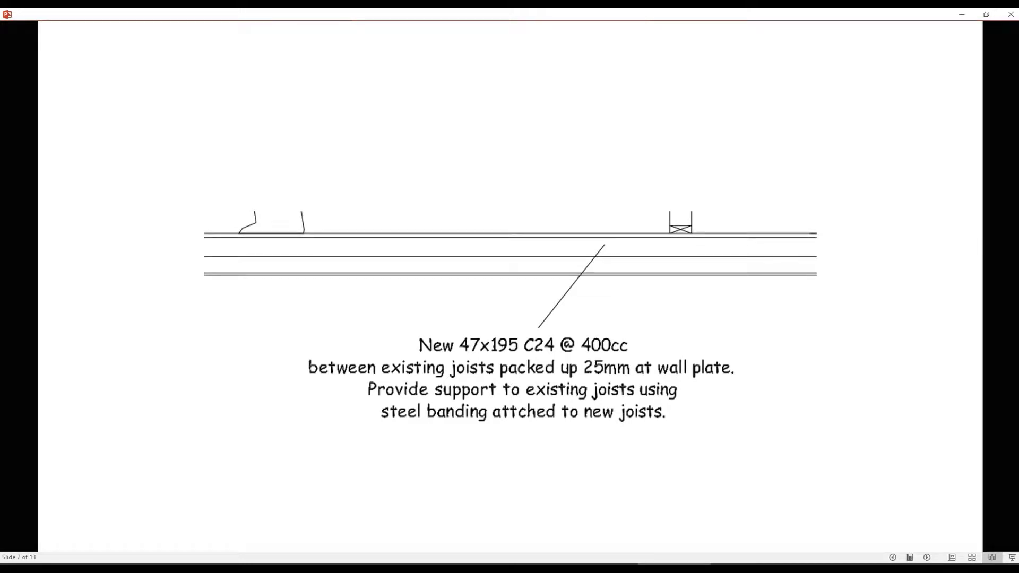
pyautogui.click(555, 331)
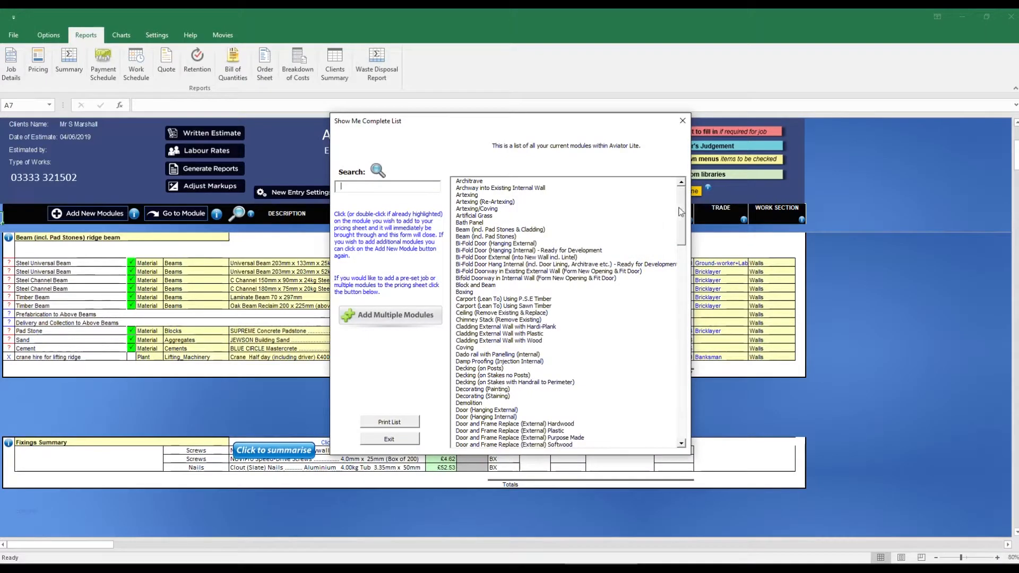
# - Add the Joists including Flooring module in the estimating sheet and append "front of property" to its title
pyautogui.scroll(-10, 508, 419)
pyautogui.doubleClick(510, 418)
pyautogui.write('front of property')
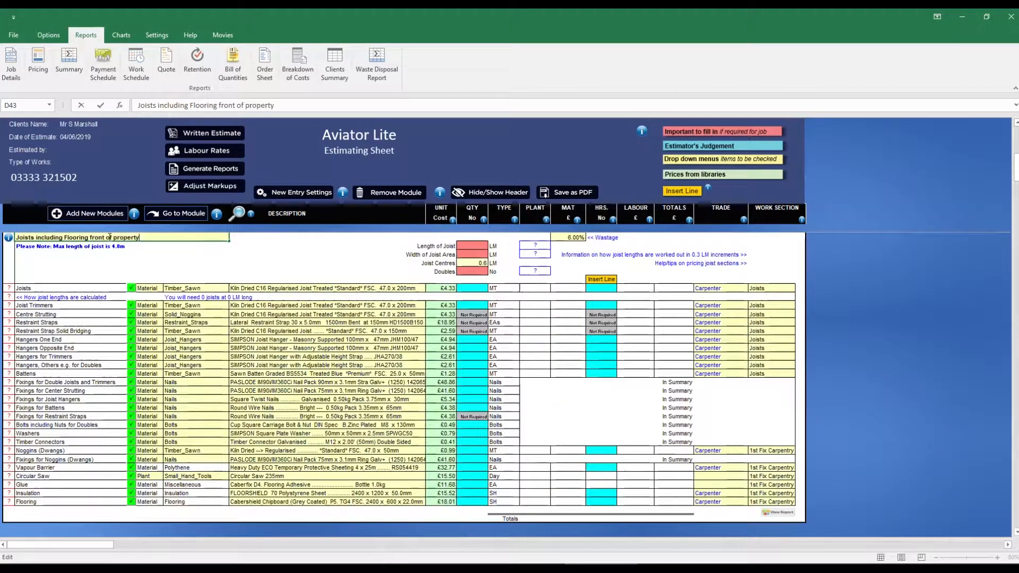
# - Set the front joists to a length of 4, an area width of 6 and joist centres of 0.4
pyautogui.click(470, 246)
pyautogui.write('4')
pyautogui.press('Return')
pyautogui.doubleClick(486, 247)
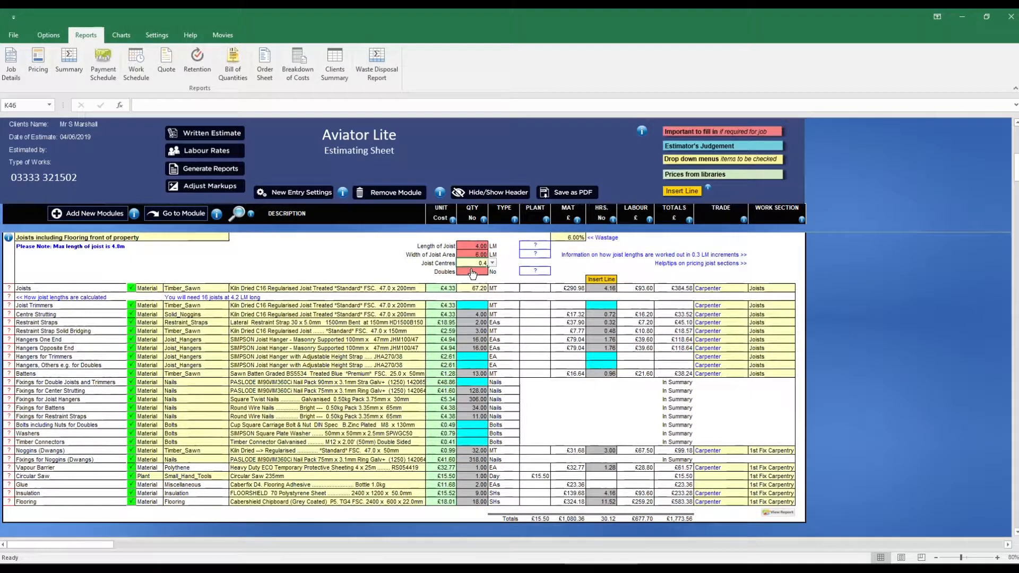
# - Change the front joist timber to Kiln Dried C24 Regularised Joist *Premium* FSC, 47.0 x 200mm
pyautogui.doubleClick(396, 288)
pyautogui.click(727, 296)
pyautogui.click(726, 393)
pyautogui.click(726, 394)
pyautogui.click(677, 392)
pyautogui.click(711, 326)
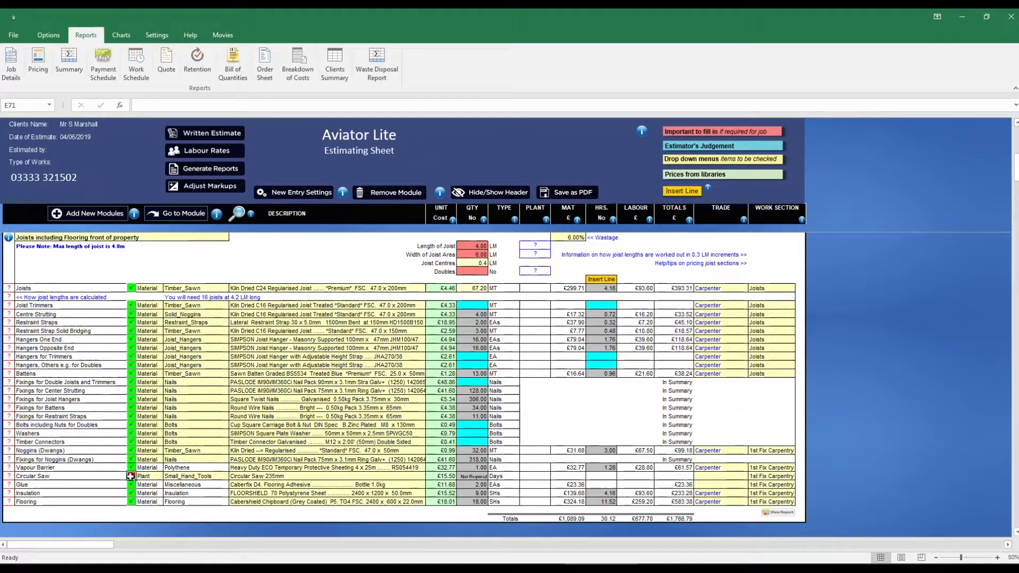
# - Change the front floor insulation to the 100mm ISOVER Acoustic Partition Roll
pyautogui.click(371, 493)
pyautogui.click(429, 493)
pyautogui.click(429, 535)
pyautogui.click(428, 535)
pyautogui.click(406, 506)
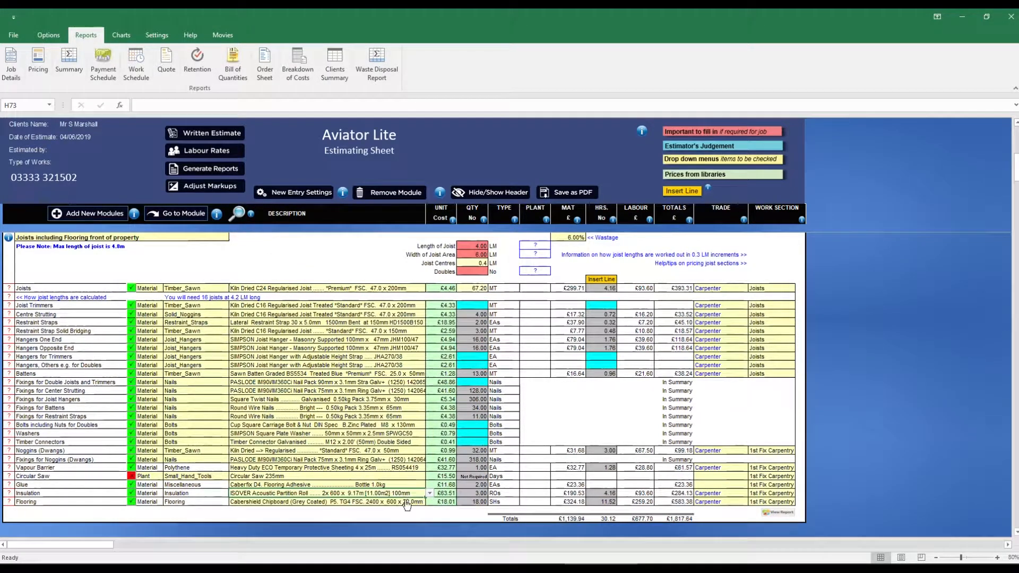
# - Add a second Joists including Flooring module and append "rear of property" to its title
pyautogui.click(88, 213)
pyautogui.moveTo(681, 243); pyautogui.dragTo(681, 321)
pyautogui.click(485, 431)
pyautogui.write('rear of property')
# - Set the rear joists to a length of 5 and an area width of 6, and change their joist centres
pyautogui.click(477, 246)
pyautogui.write('5')
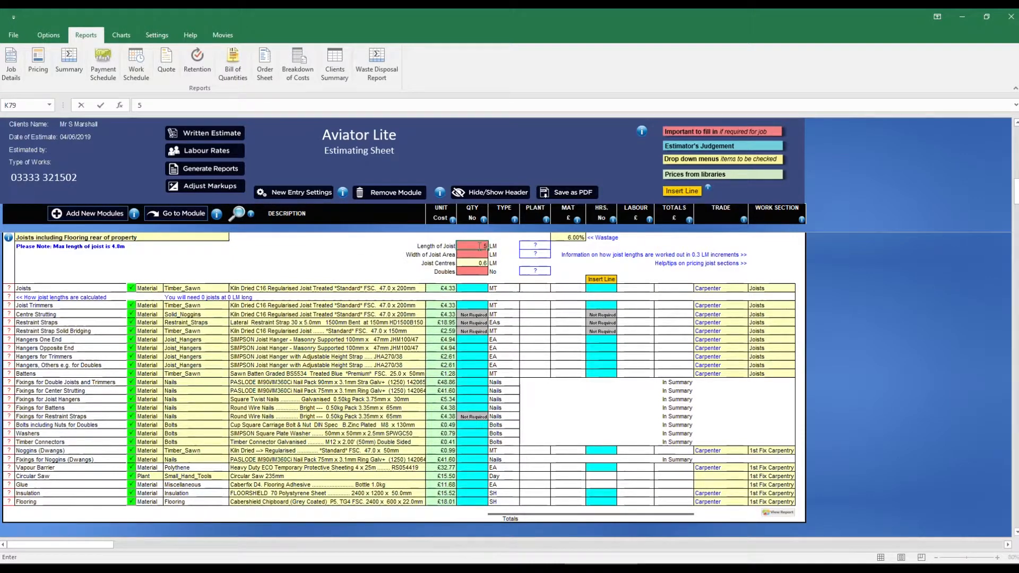
pyautogui.press('Return')
pyautogui.write('6')
pyautogui.press('Return')
pyautogui.click(492, 263)
pyautogui.click(465, 270)
# - Change the rear joist timber to the Kiln Dried C24 Regularised Joist
pyautogui.click(411, 288)
pyautogui.click(237, 214)
pyautogui.click(727, 295)
pyautogui.click(727, 385)
pyautogui.click(703, 345)
pyautogui.click(568, 317)
# - Exclude the circular saw from the rear joist module and set its insulation to the 100mm ISOVER Acoustic Partition Roll
pyautogui.click(131, 475)
pyautogui.click(399, 493)
pyautogui.click(237, 213)
pyautogui.click(727, 295)
pyautogui.click(477, 344)
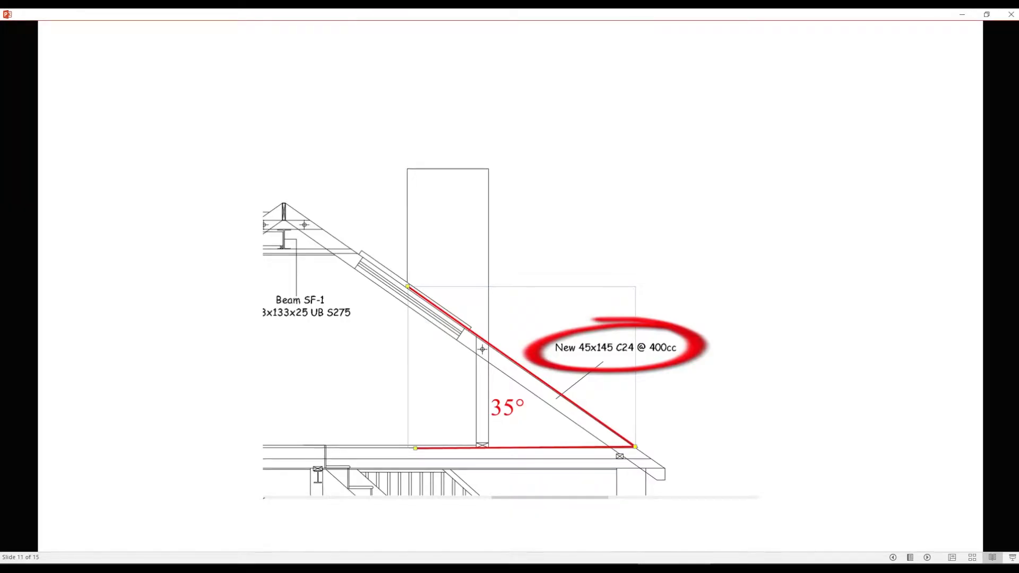
# - Add a Roof Structure module to the estimate from the complete module list
pyautogui.click(605, 332)
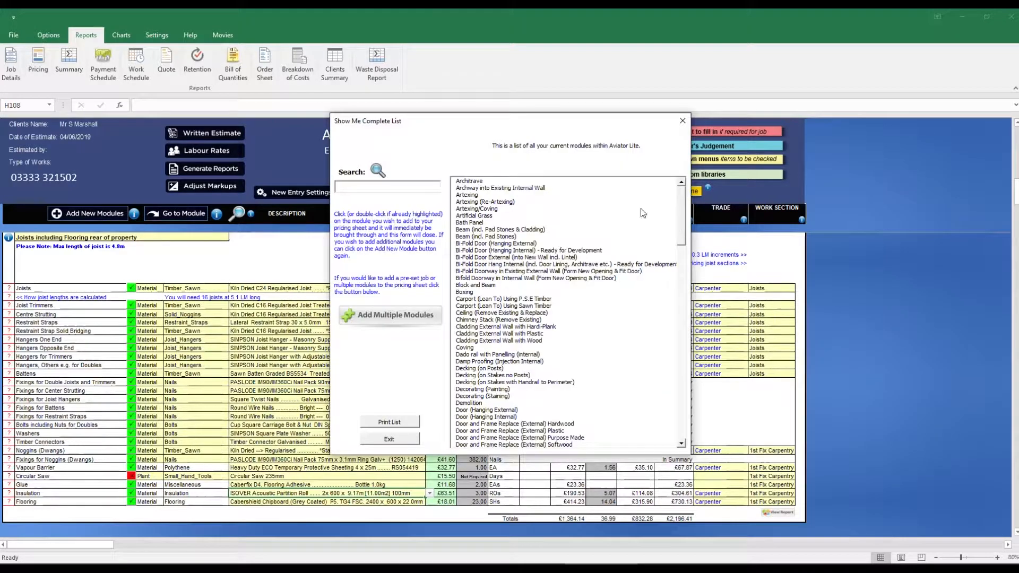
pyautogui.write('r')
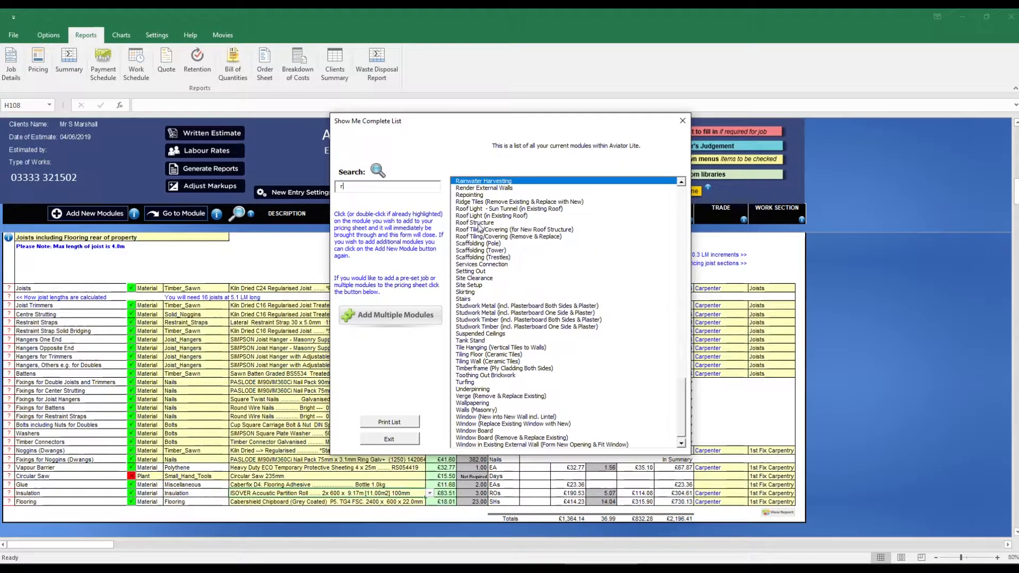
pyautogui.write('o')
pyautogui.click(476, 215)
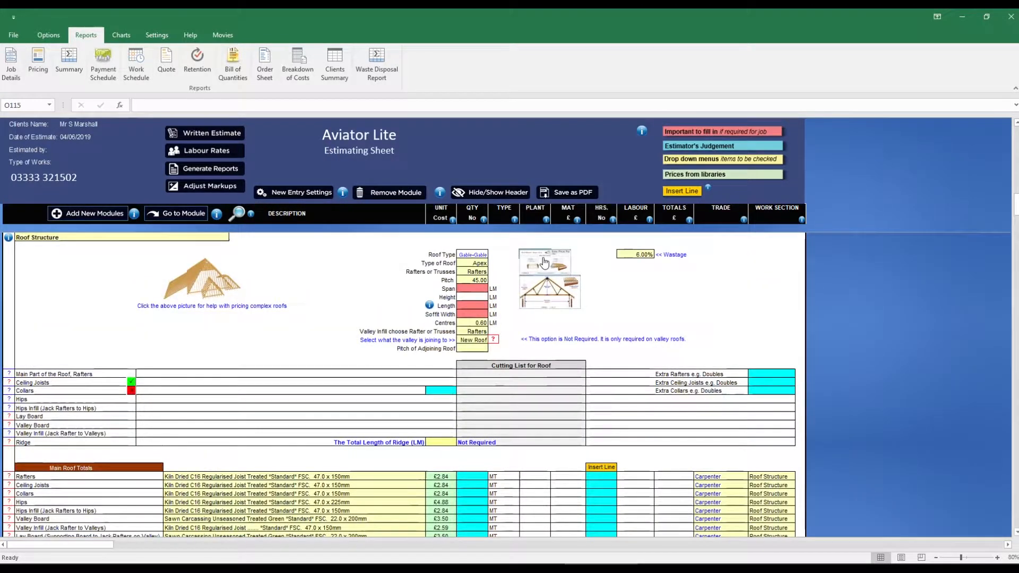
# - Configure the roof in the Roof Wizard with abutting walls at both ends and Kiln Dried C24 Regularised Joist rafters, and enter it on the pricing sheet
pyautogui.click(544, 261)
pyautogui.click(582, 291)
pyautogui.click(644, 415)
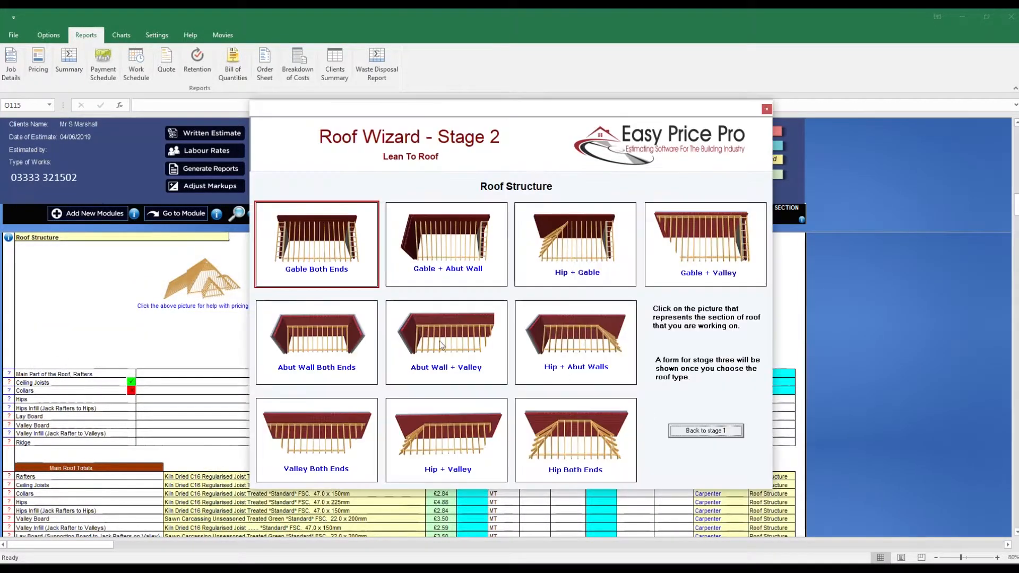
pyautogui.click(359, 342)
pyautogui.click(391, 230)
pyautogui.click(378, 252)
pyautogui.click(568, 474)
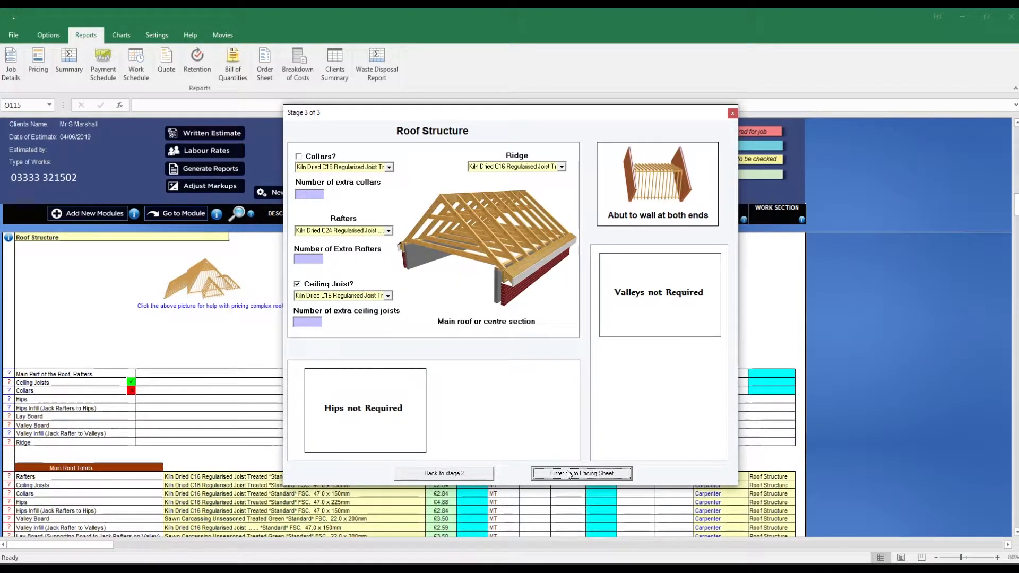
# - Set the roof structure's pitch to 35, span to 4, length to 6 and soffit width to 0.3
pyautogui.write('34.8')
pyautogui.press('Return')
pyautogui.press('Return')
pyautogui.write('6')
pyautogui.press('Return')
pyautogui.write('0..3')
# - Exclude the ceiling joists from the roof structure and allow for 2 extra rafters
pyautogui.press('Return')
pyautogui.press('Return')
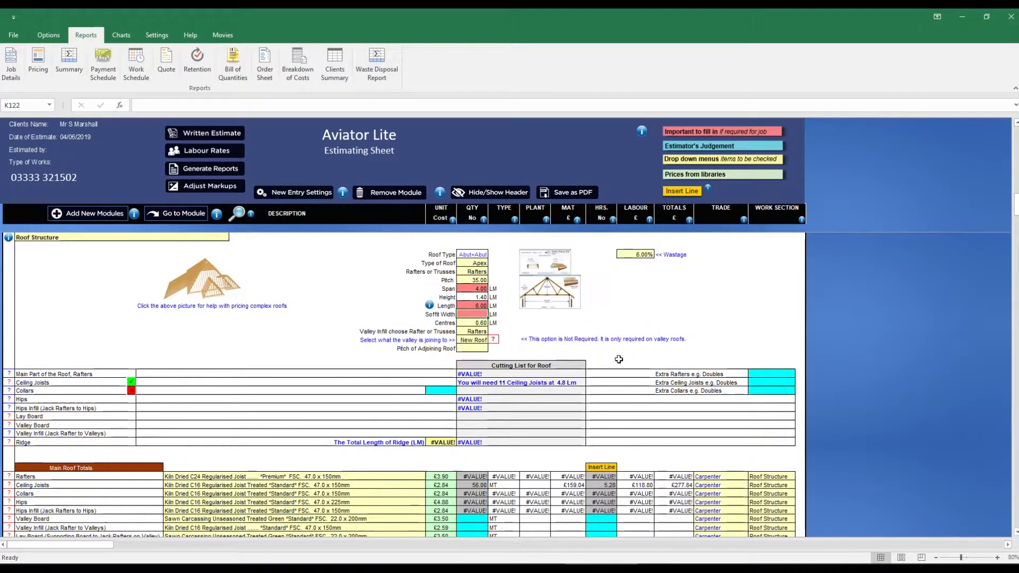
pyautogui.click(131, 382)
pyautogui.click(771, 374)
pyautogui.write('2')
pyautogui.press('Return')
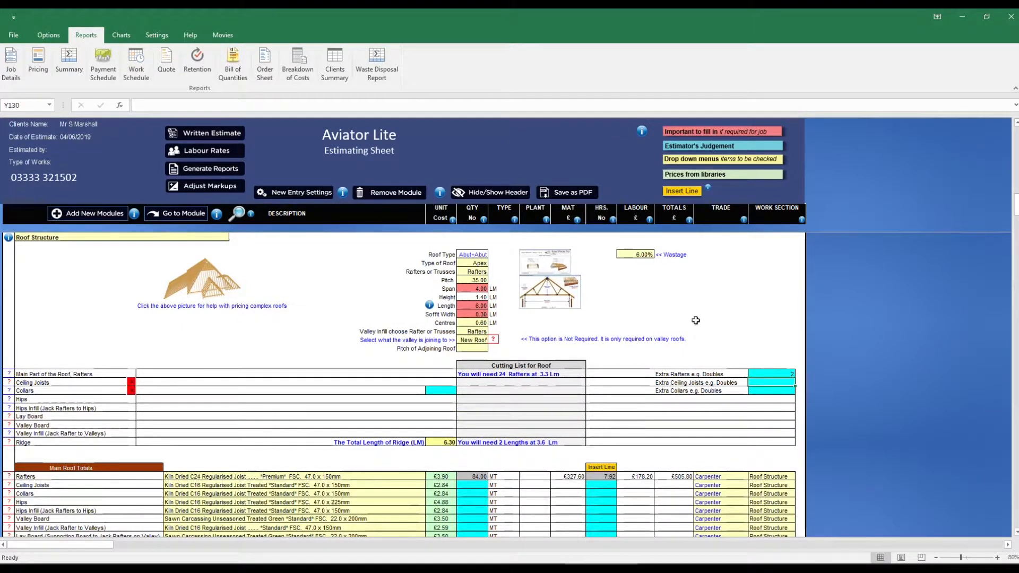
# - Set the rafter insulation to RECTICEL Eurothane GP 2400 x 1200 x 120mm and exclude the second rafter insulation
pyautogui.scroll(-6, 695, 320)
pyautogui.click(419, 417)
pyautogui.click(430, 417)
pyautogui.click(361, 430)
pyautogui.click(402, 425)
pyautogui.click(133, 425)
pyautogui.scroll(-4, 133, 425)
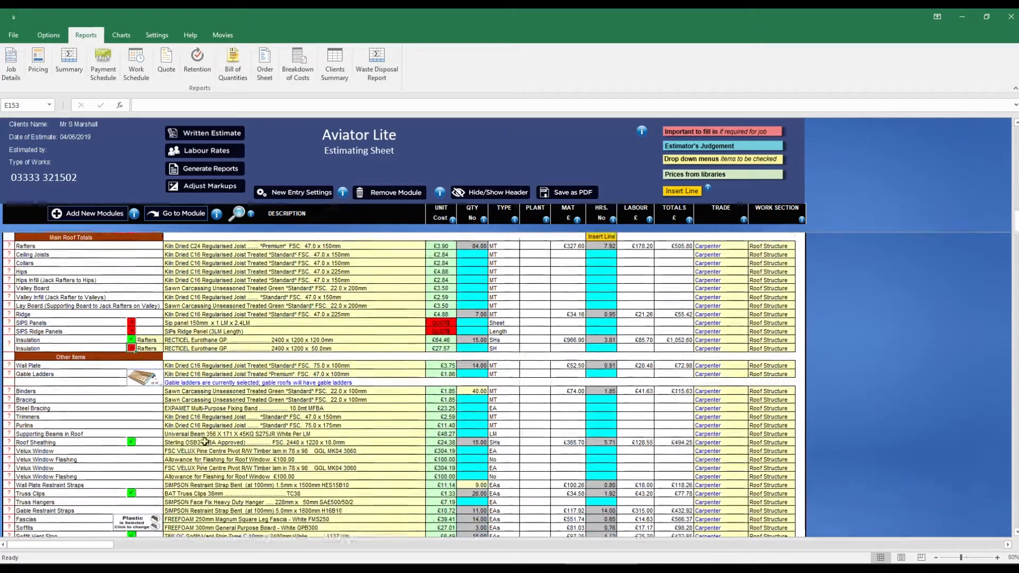
# - Enter a quantity of 2 for the Velux windows and 2 for their flashings in the roof structure
pyautogui.click(473, 425)
pyautogui.write('2')
pyautogui.press('Return')
pyautogui.write('2')
pyautogui.press('Return')
pyautogui.scroll(-2, 140, 438)
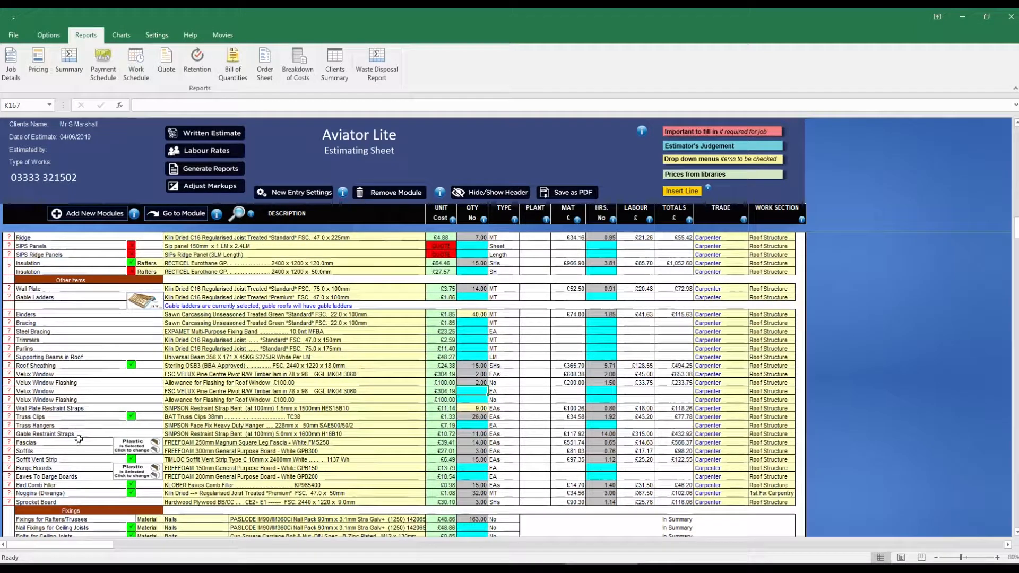
# - Add the Plasterboard and Plaster Ceilings (Single Layer Plasterboard) module and retitle it "insulated plasterboard and skim to sloping ceiling"
pyautogui.click(237, 213)
pyautogui.click(573, 438)
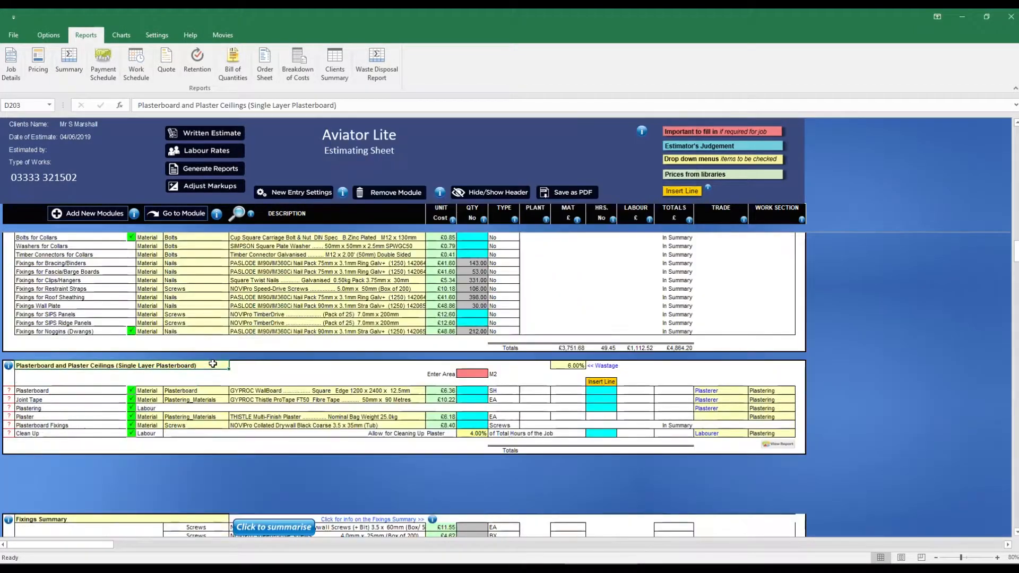
pyautogui.press('BackSpace')
pyautogui.press('BackSpace')
pyautogui.press('BackSpace')
pyautogui.press('BackSpace')
pyautogui.press('BackSpace')
pyautogui.press('BackSpace')
pyautogui.press('BackSpace')
pyautogui.press('BackSpace')
pyautogui.press('BackSpace')
pyautogui.press('BackSpace')
pyautogui.press('BackSpace')
pyautogui.press('BackSpace')
pyautogui.press('BackSpace')
pyautogui.press('BackSpace')
pyautogui.press('BackSpace')
pyautogui.press('BackSpace')
pyautogui.press('BackSpace')
pyautogui.press('BackSpace')
pyautogui.press('BackSpace')
pyautogui.press('BackSpace')
pyautogui.write('insulated plasterboard and skim to sloping ceiling')
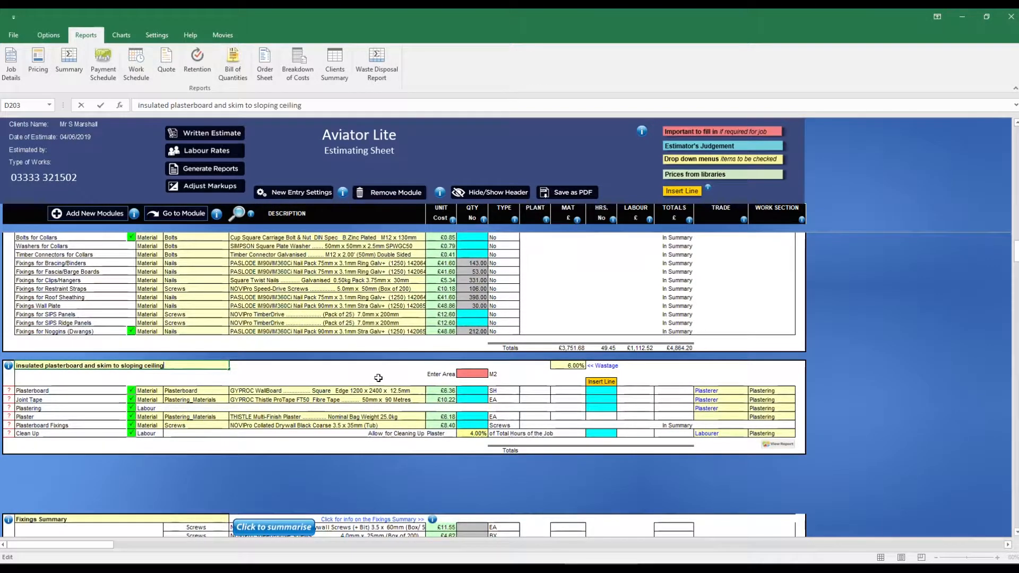
# - Set the sloping ceiling's area to 51 and choose a different board from the plasterboard library
pyautogui.click(472, 373)
pyautogui.write('51')
pyautogui.press('Return')
pyautogui.click(421, 391)
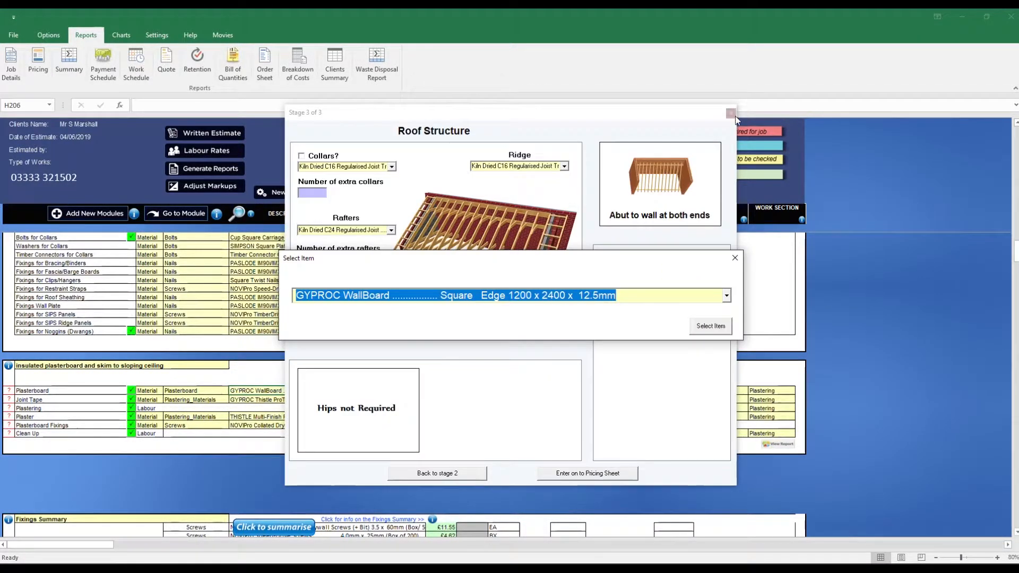
pyautogui.click(726, 296)
pyautogui.click(727, 309)
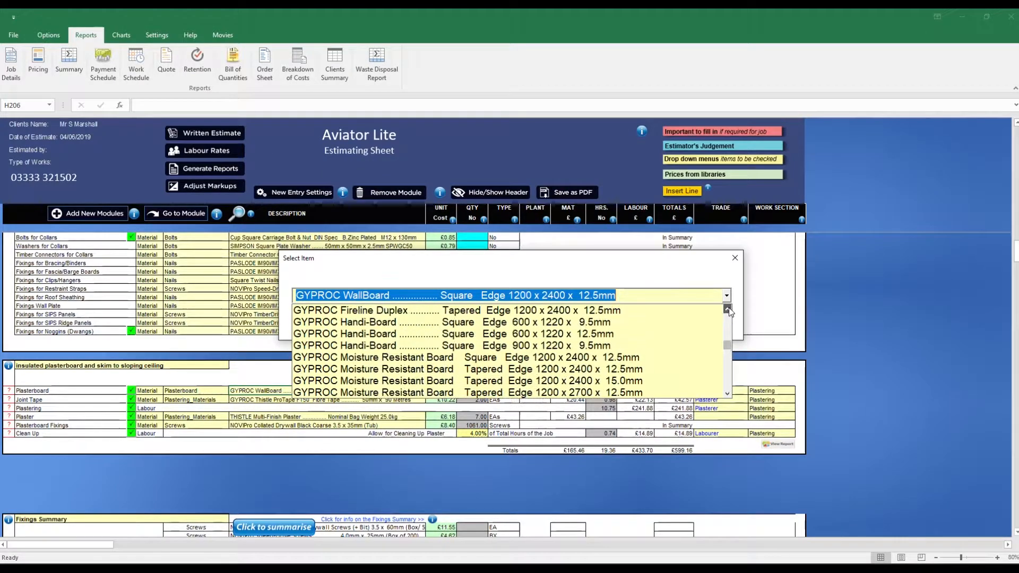
pyautogui.click(667, 349)
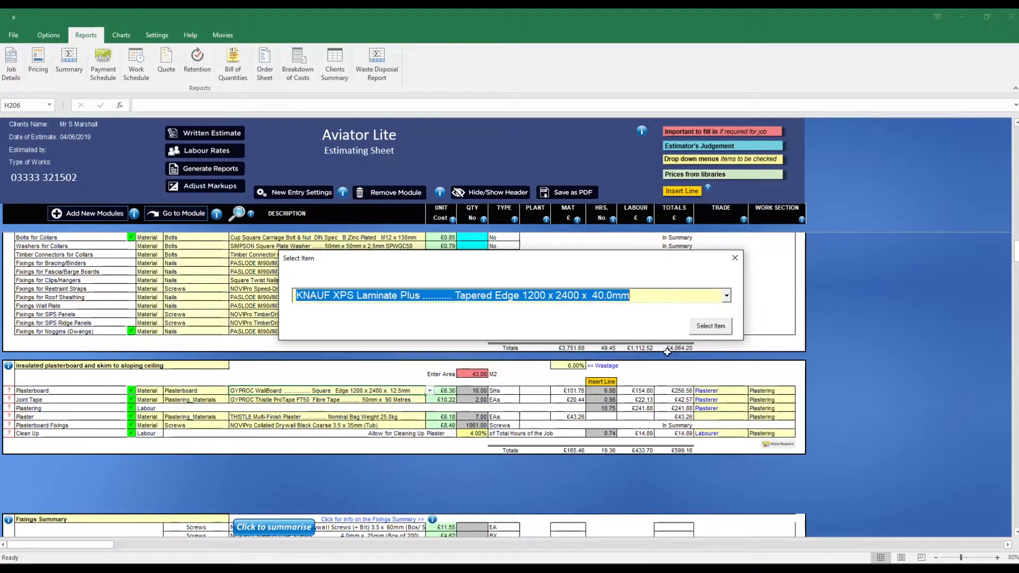
pyautogui.click(710, 327)
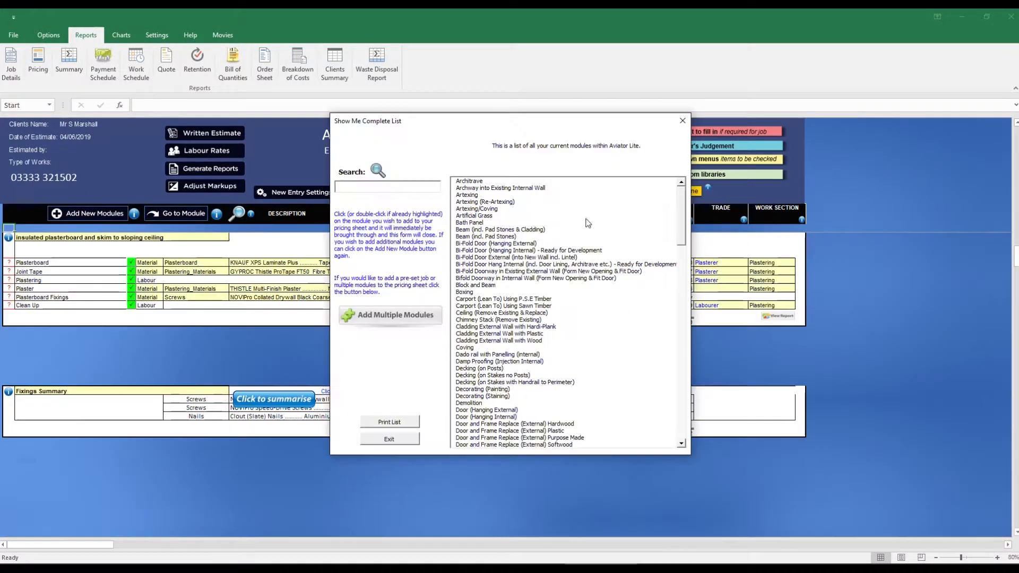
# - Add a Guttering module and extend its title to "Guttering to new front roof"
pyautogui.moveTo(682, 218); pyautogui.dragTo(683, 295)
pyautogui.click(472, 402)
pyautogui.doubleClick(92, 238)
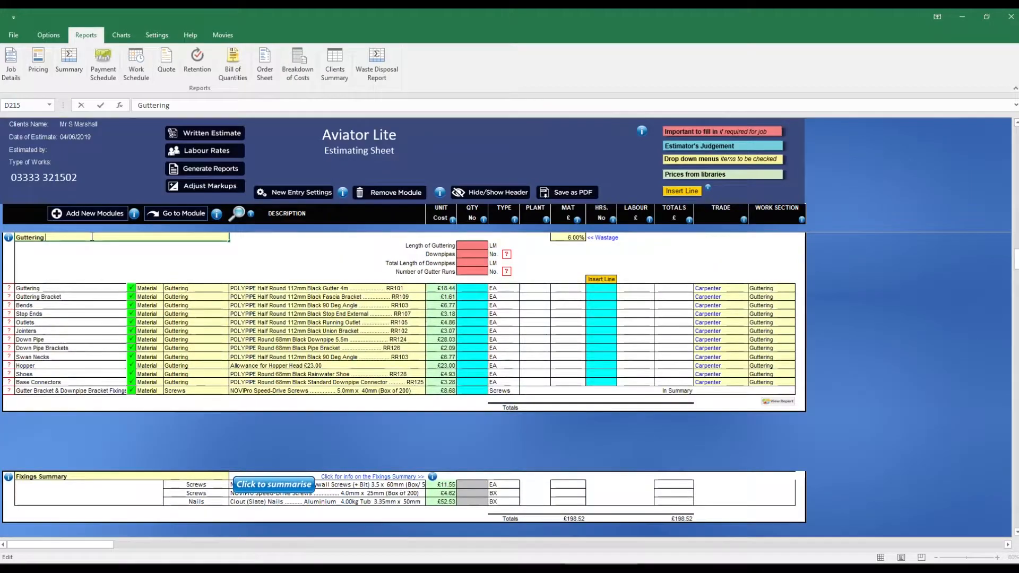
pyautogui.write('to n')
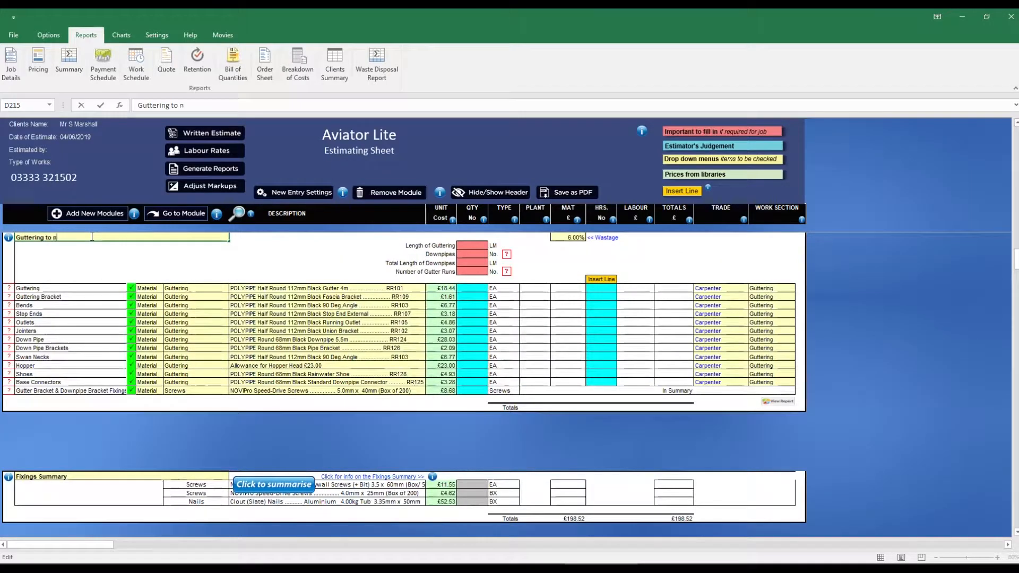
pyautogui.write('ew front roof')
# - Fill in the guttering length, 1 downpipe, 5 m of downpipe and 1 gutter run, and search the module list for "sc"
pyautogui.click(479, 245)
pyautogui.write('10')
pyautogui.press('Return')
pyautogui.write('1')
pyautogui.press('Return')
pyautogui.write('5')
pyautogui.press('Return')
pyautogui.write('1')
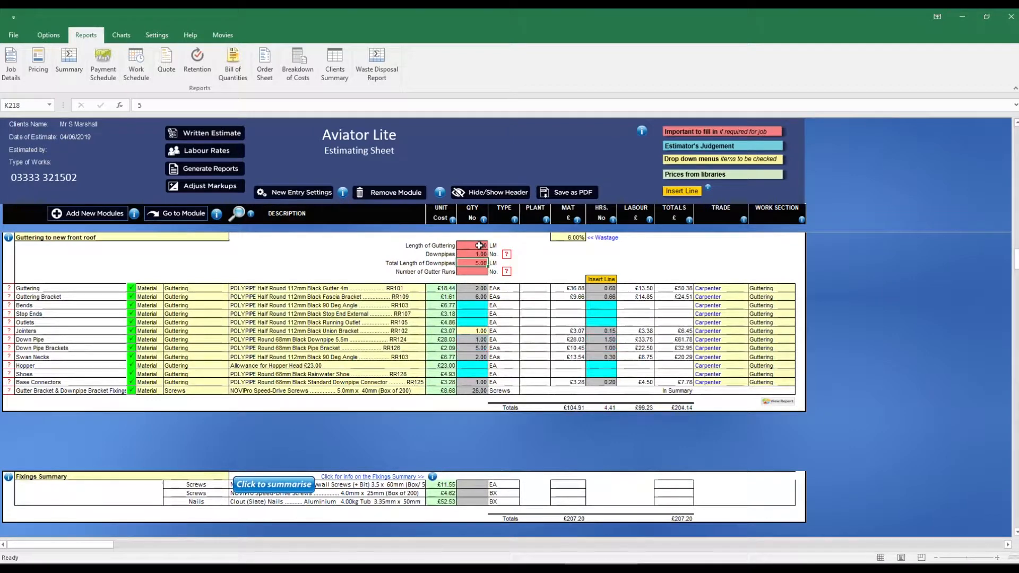
pyautogui.press('Return')
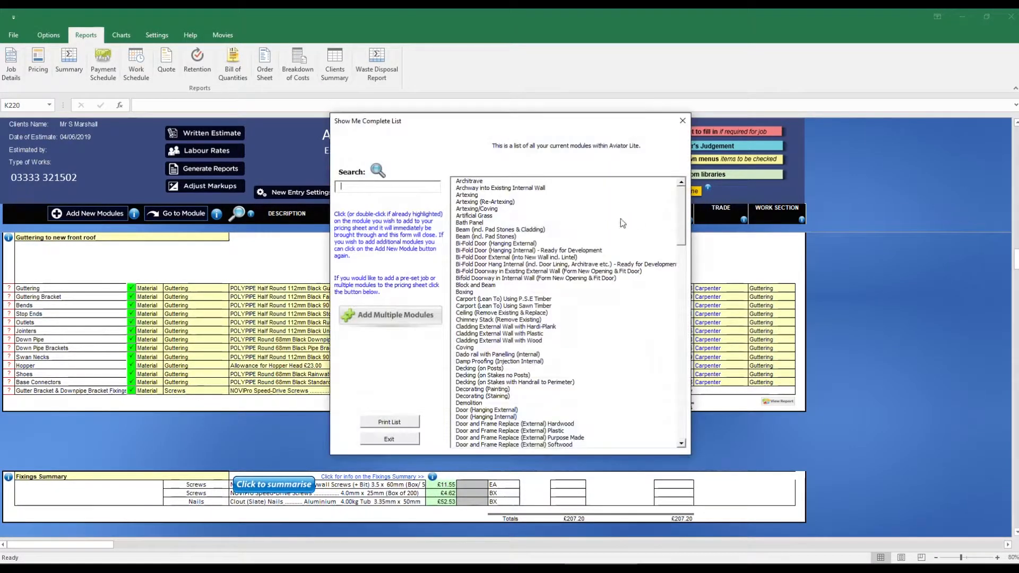
pyautogui.write('sc')
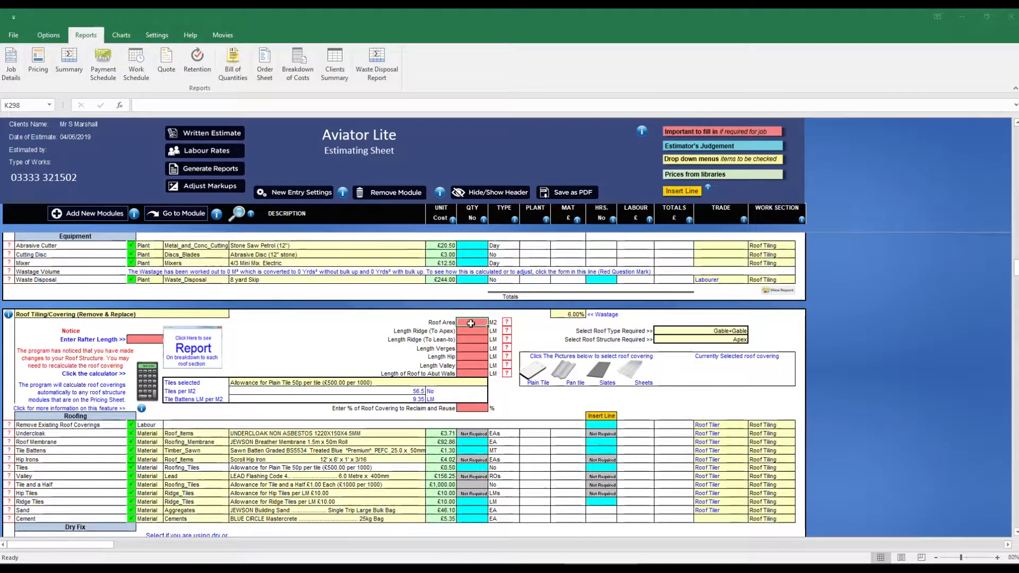
# - In the roof tiling remove-and-replace module, set the roof area to 43, lean-to ridge length to 6 and verge length to 8
pyautogui.click(473, 340)
pyautogui.write('6')
pyautogui.click(476, 349)
pyautogui.write('8')
pyautogui.press('Return')
# - Change the roof covering to the MARLEY Double Roman Tile, Smooth Brown, MA10352
pyautogui.click(467, 382)
pyautogui.click(492, 383)
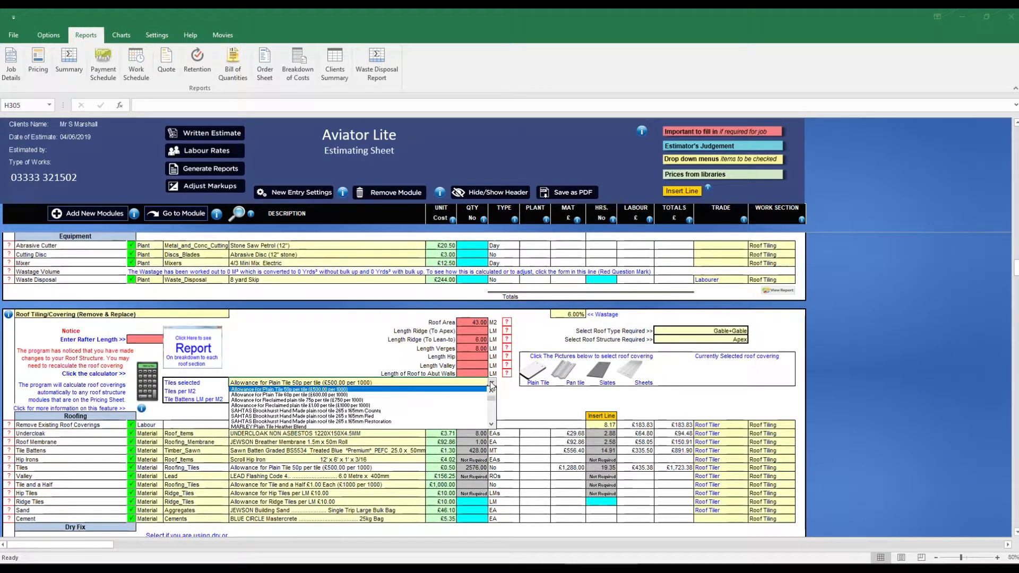
pyautogui.click(492, 426)
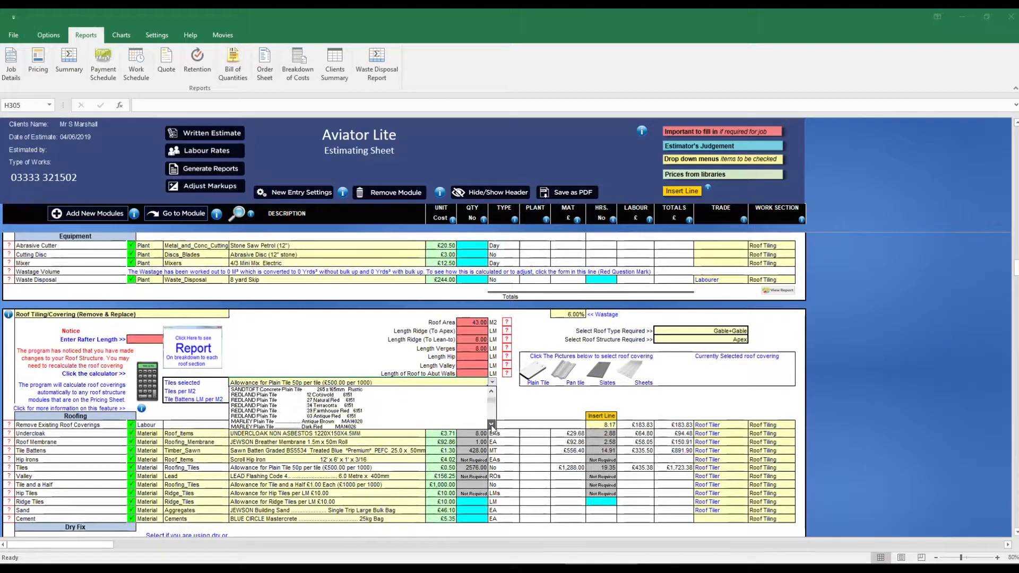
pyautogui.click(460, 412)
# - Exclude the lead work to the tops of lean-to roofs from the roof tiling module
pyautogui.scroll(-3, 421, 411)
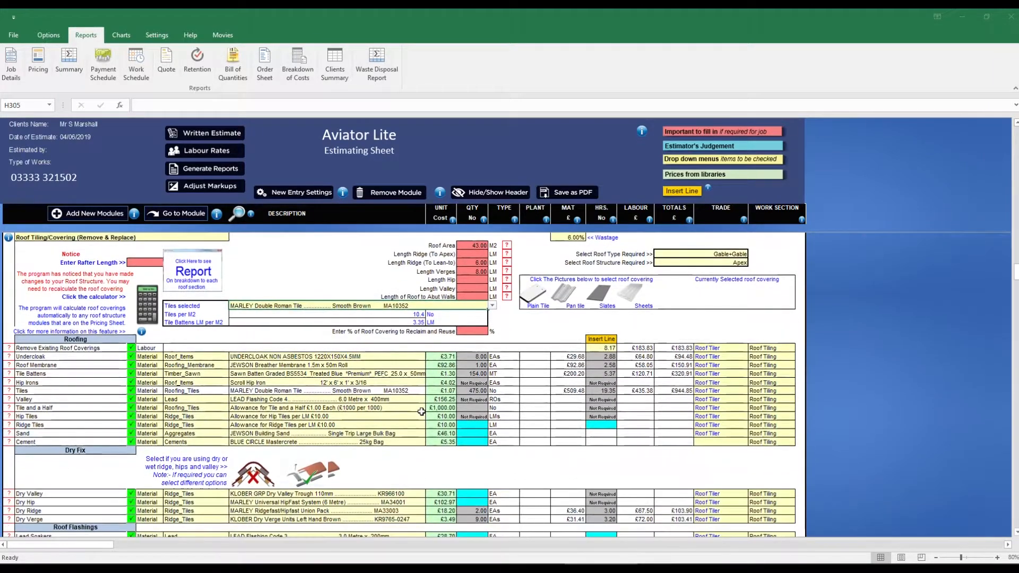
pyautogui.scroll(-4, 421, 412)
pyautogui.scroll(-4, 402, 404)
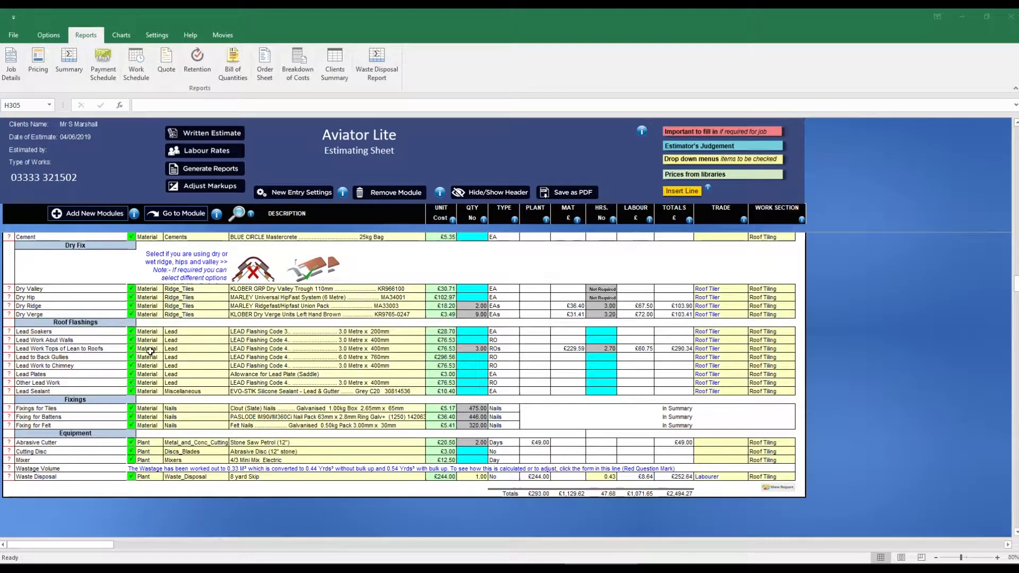
pyautogui.click(131, 348)
pyautogui.scroll(-4, 356, 331)
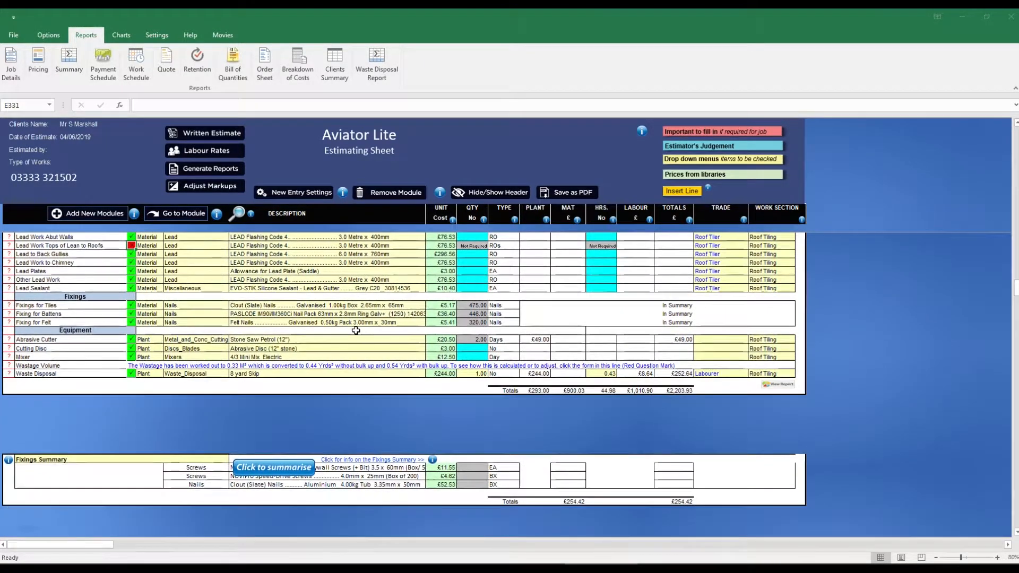
pyautogui.scroll(10, 356, 330)
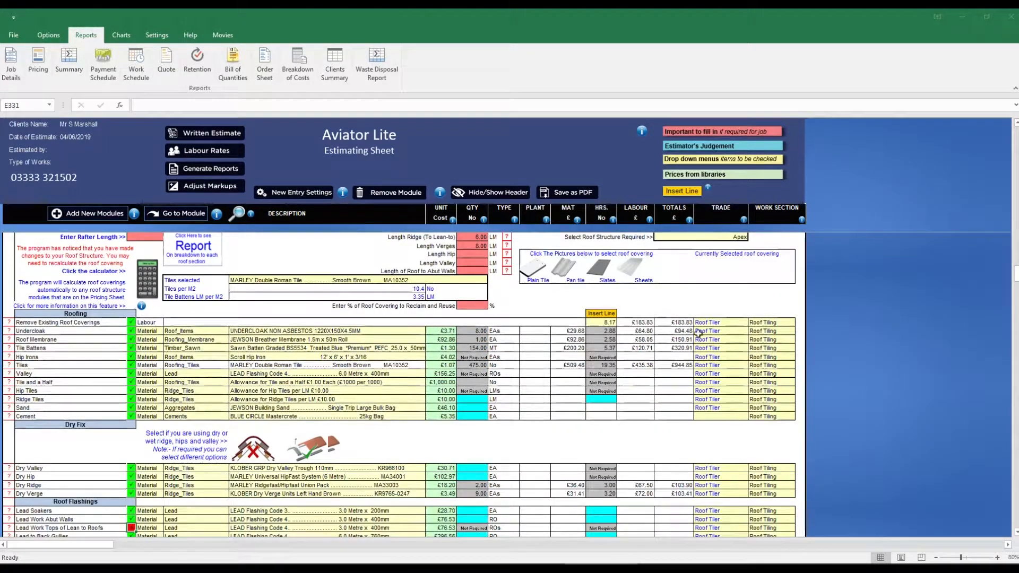
pyautogui.scroll(-10, 701, 329)
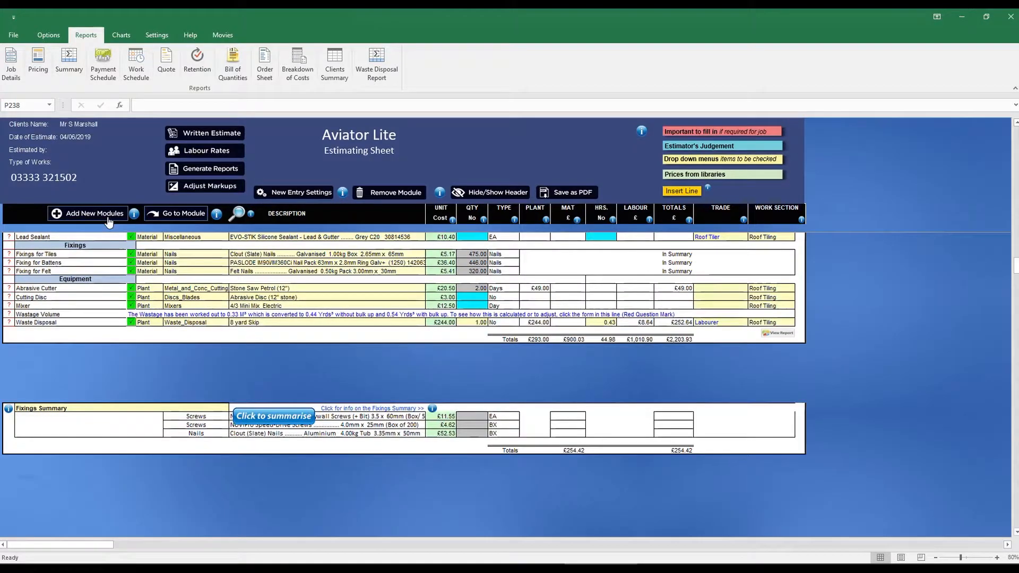
# - Add a Timberframe (Ply Cladding Both Sides) module to the estimate
pyautogui.click(108, 222)
pyautogui.scroll(-10, 483, 366)
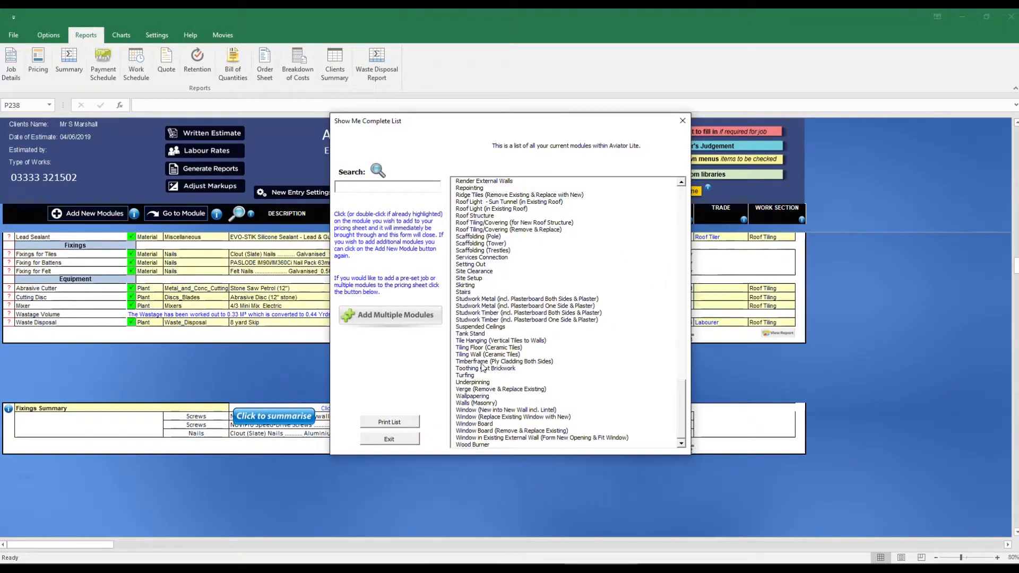
pyautogui.click(482, 362)
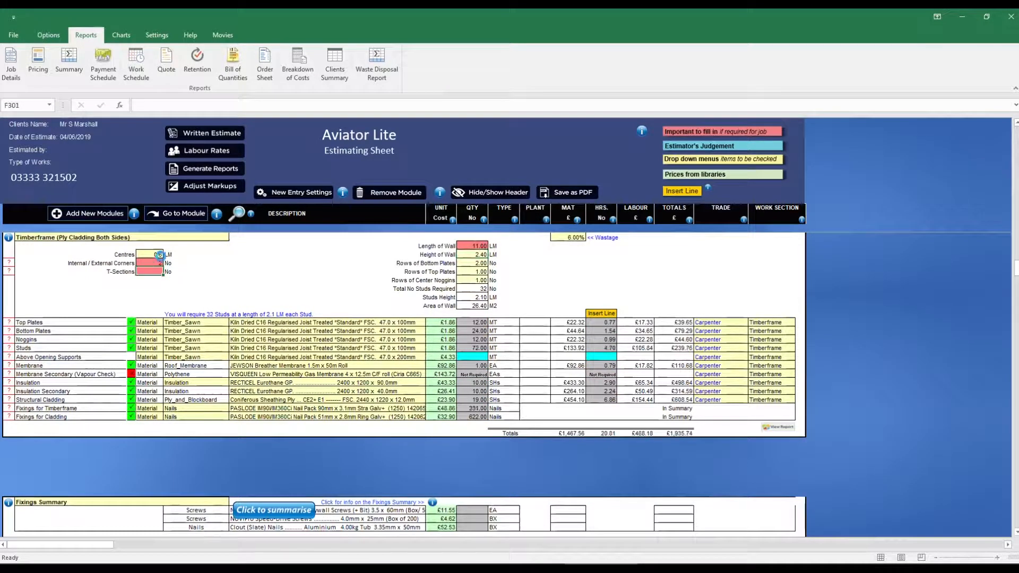
# - Set the timberframe's main insulation to RECTICEL Eurothane GP 60mm and its secondary insulation to 25mm
pyautogui.click(372, 383)
pyautogui.click(429, 382)
pyautogui.scroll(1, 428, 394)
pyautogui.click(416, 390)
pyautogui.click(416, 392)
pyautogui.click(429, 391)
pyautogui.scroll(1, 425, 399)
pyautogui.click(417, 402)
# - Change the timberframe's top plates, bottom plates, noggins and studs to treated Kiln Dried C16 Regularised Joist 47 x 125mm
pyautogui.click(421, 324)
pyautogui.click(429, 323)
pyautogui.click(417, 333)
pyautogui.click(419, 332)
pyautogui.click(429, 332)
pyautogui.click(417, 341)
pyautogui.click(418, 340)
pyautogui.click(430, 340)
pyautogui.click(417, 350)
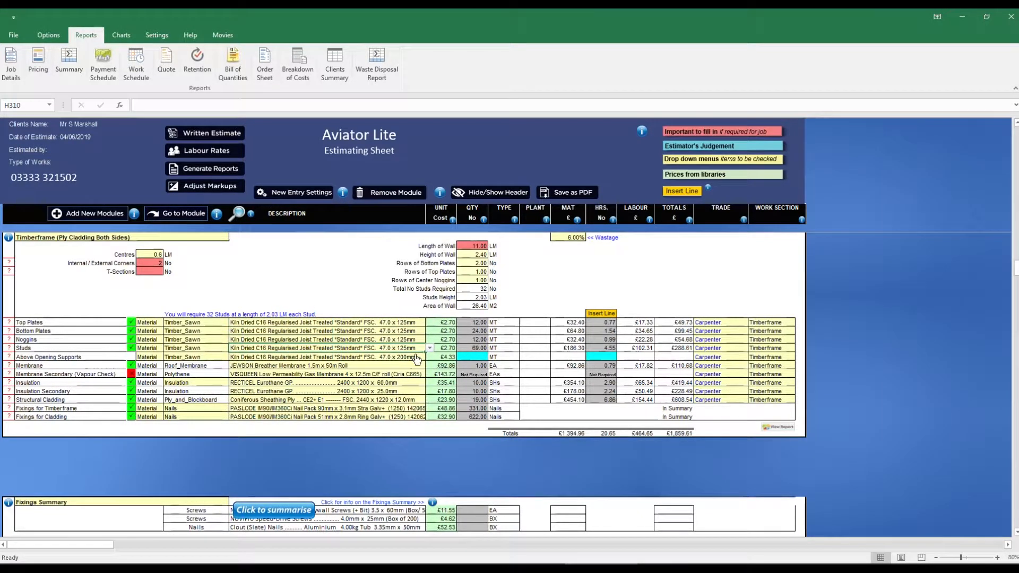
# - Change the timberframe's structural cladding to Sterling OSB3 (BBA Approved) 2440 x 1220 x 18mm
pyautogui.click(417, 400)
pyautogui.click(429, 399)
pyautogui.click(411, 430)
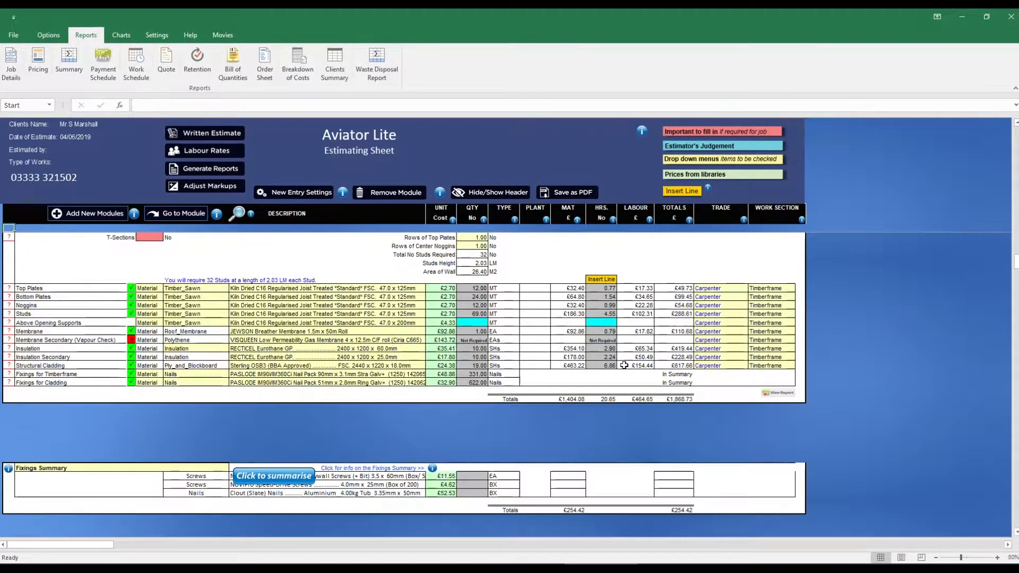
# - Add the Window (Replace Existing Window with New) module and retitle it "Windows to new dormer walls"
pyautogui.click(119, 214)
pyautogui.moveTo(683, 215); pyautogui.dragTo(683, 416)
pyautogui.click(573, 417)
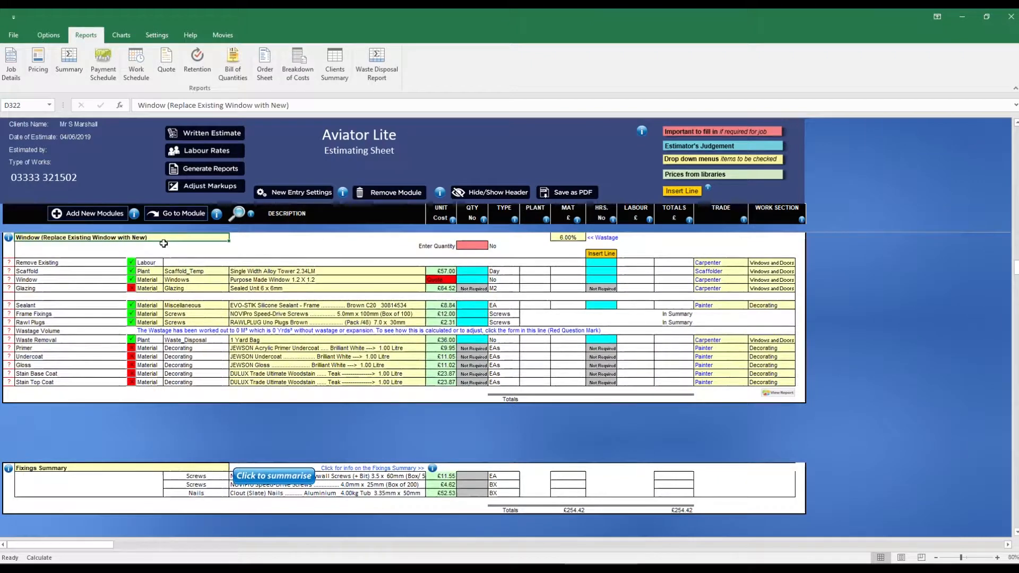
pyautogui.doubleClick(158, 238)
pyautogui.press('BackSpace')
pyautogui.press('BackSpace')
pyautogui.press('BackSpace')
pyautogui.press('BackSpace')
pyautogui.press('BackSpace')
pyautogui.press('BackSpace')
pyautogui.press('BackSpace')
pyautogui.press('BackSpace')
pyautogui.press('BackSpace')
pyautogui.press('BackSpace')
pyautogui.press('BackSpace')
pyautogui.press('BackSpace')
pyautogui.press('BackSpace')
pyautogui.press('BackSpace')
pyautogui.press('BackSpace')
pyautogui.press('BackSpace')
pyautogui.press('BackSpace')
pyautogui.press('BackSpace')
pyautogui.press('BackSpace')
pyautogui.press('BackSpace')
pyautogui.write('s to new dormer walls')
# - Enter 2 dormer windows at a unit cost of £360 and exclude the removal of existing windows and the scaffold
pyautogui.click(483, 246)
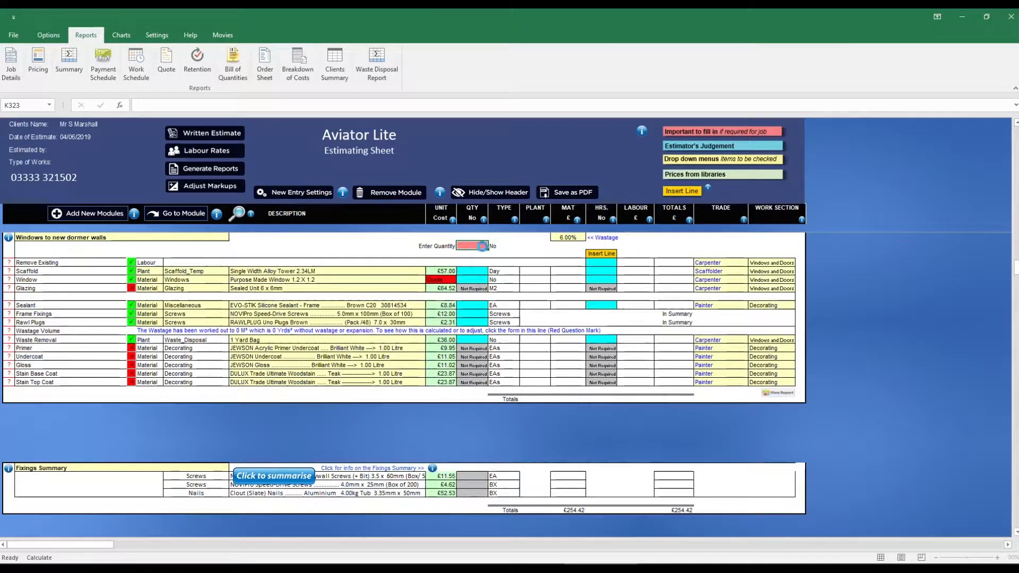
pyautogui.write('2')
pyautogui.click(447, 278)
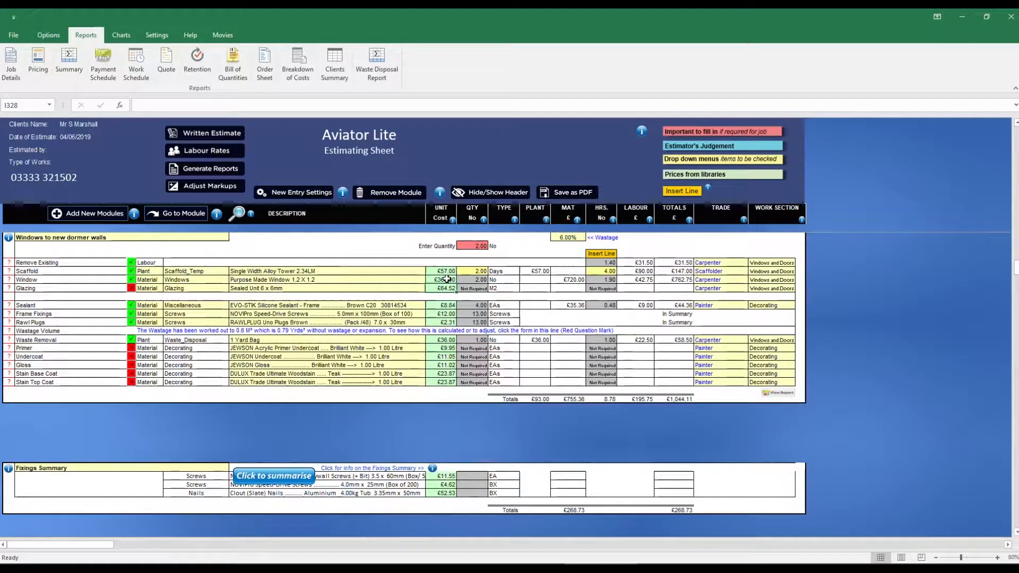
pyautogui.click(131, 262)
pyautogui.click(134, 271)
pyautogui.scroll(10, 166, 275)
# - Add a Tile Hanging (Vertical Tiles to Walls) module to the estimate
pyautogui.click(109, 216)
pyautogui.moveTo(681, 212); pyautogui.dragTo(681, 422)
pyautogui.click(498, 340)
pyautogui.scroll(-2, 492, 411)
# - Set the tile hanging's length to 11, height to 2.4, reveals and corners to 12.6 and deducted openings to 2.88, and exclude its vapour membrane
pyautogui.click(479, 398)
pyautogui.write('11')
pyautogui.press('Return')
pyautogui.write('2.4')
pyautogui.press('Return')
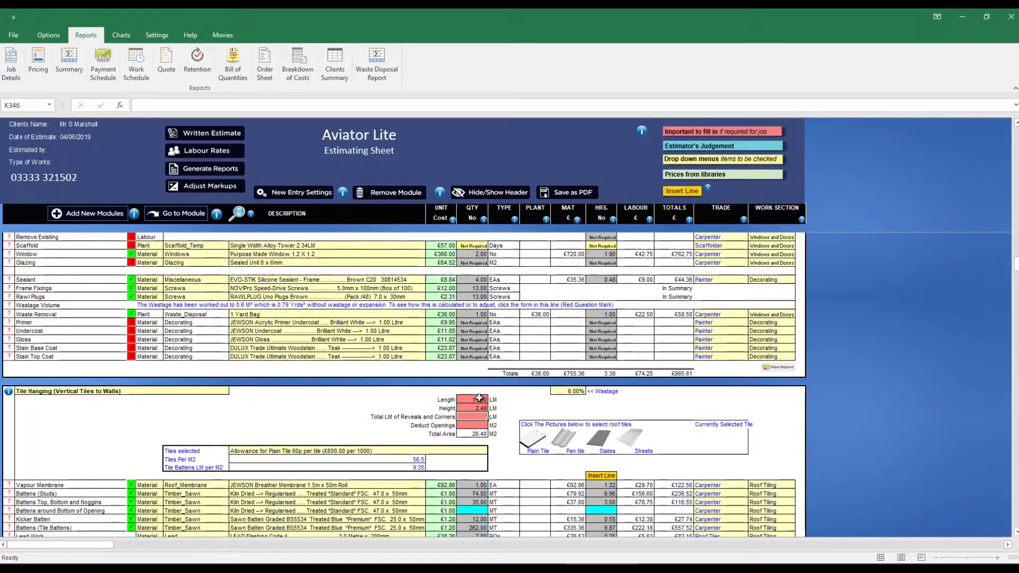
pyautogui.write('12.6')
pyautogui.press('Return')
pyautogui.write('2.88')
pyautogui.press('Return')
pyautogui.scroll(-5, 479, 398)
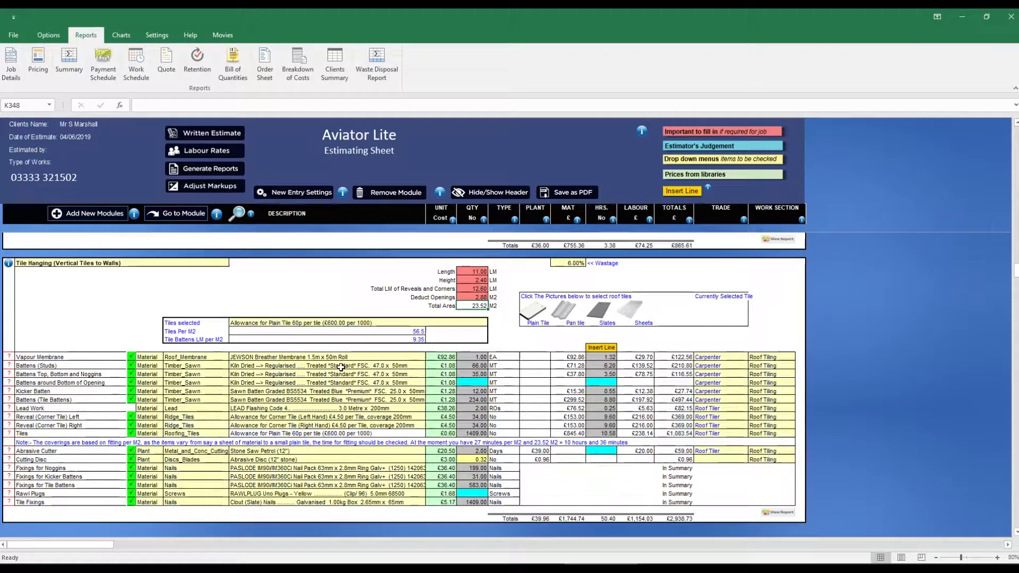
pyautogui.click(131, 356)
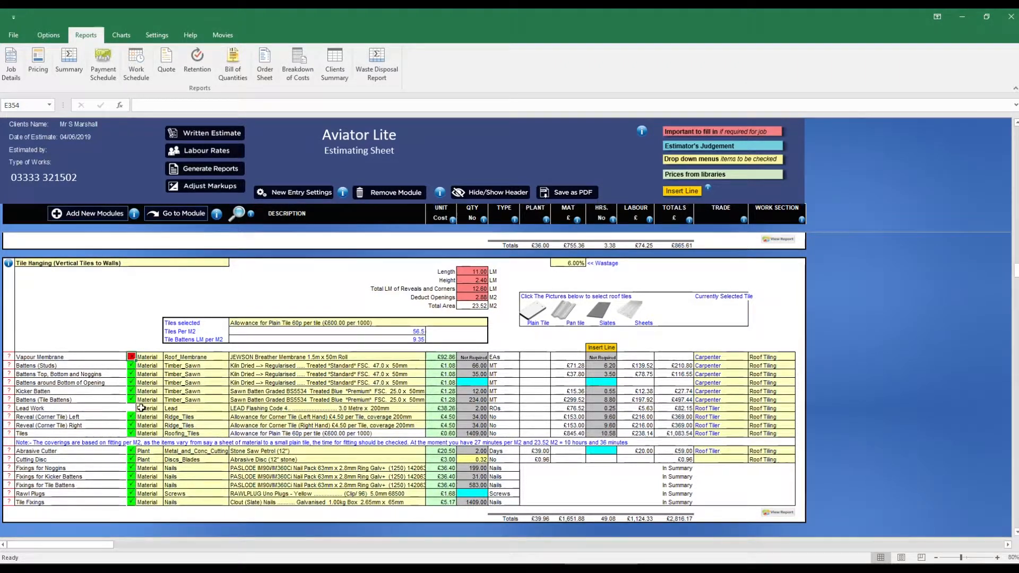
# - Add a Studwork Timber (incl. Plasterboard Both Sides & Plaster) module to the estimate
pyautogui.click(88, 213)
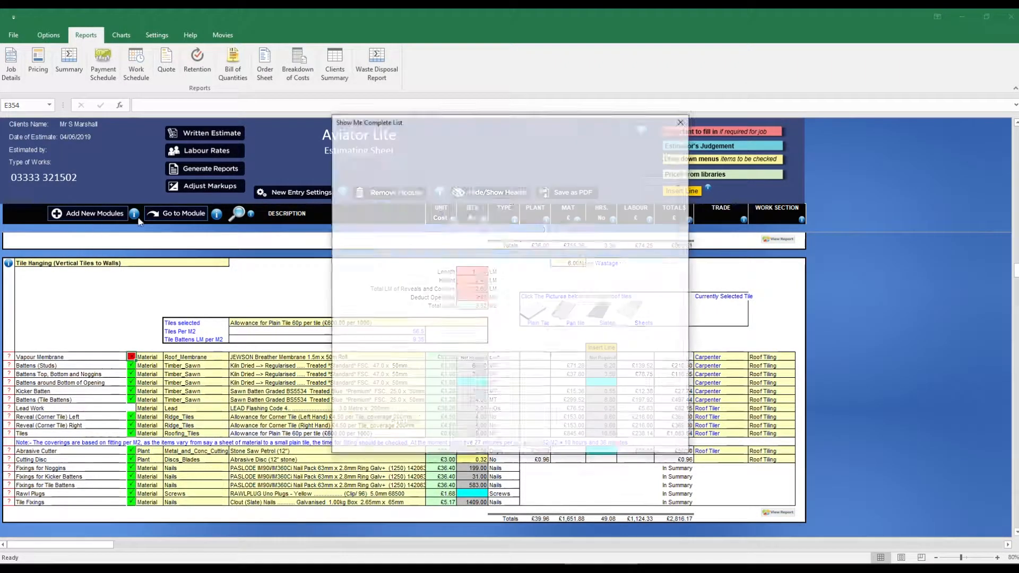
pyautogui.moveTo(681, 218); pyautogui.dragTo(683, 432)
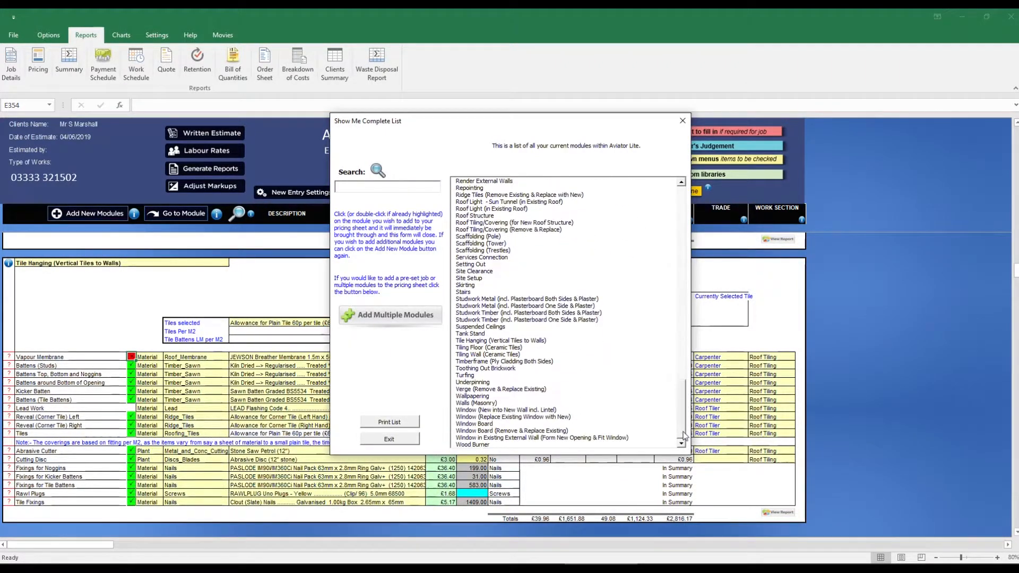
pyautogui.click(515, 314)
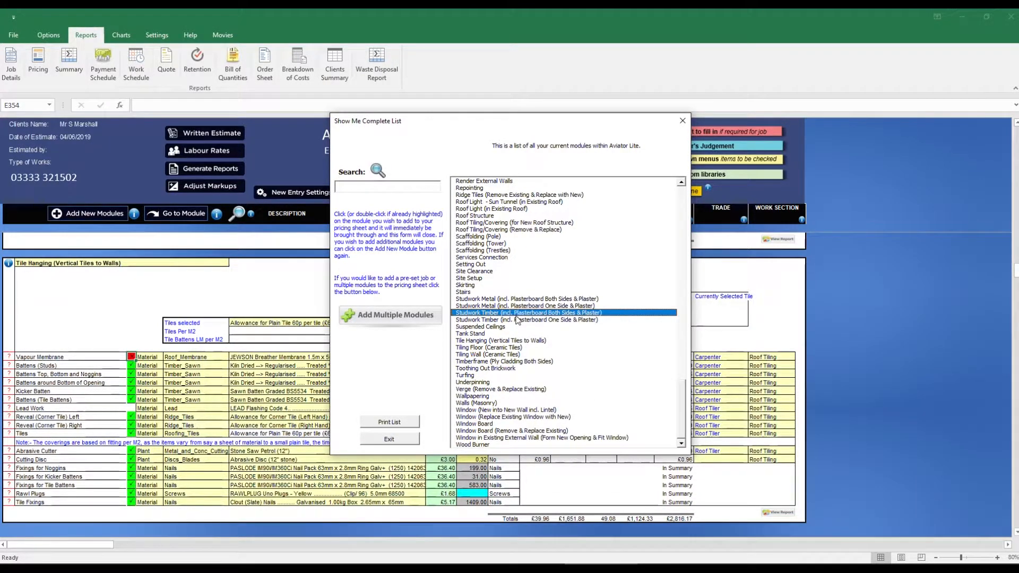
# - Set the studwork's length to 12, height to 2.4, bottom plates to 2, top plates and centre noggins to 1, and T-sections to 6
pyautogui.write('12')
pyautogui.press('Return')
pyautogui.write('2.4')
pyautogui.press('Return')
pyautogui.write('2')
pyautogui.press('Return')
pyautogui.write('1')
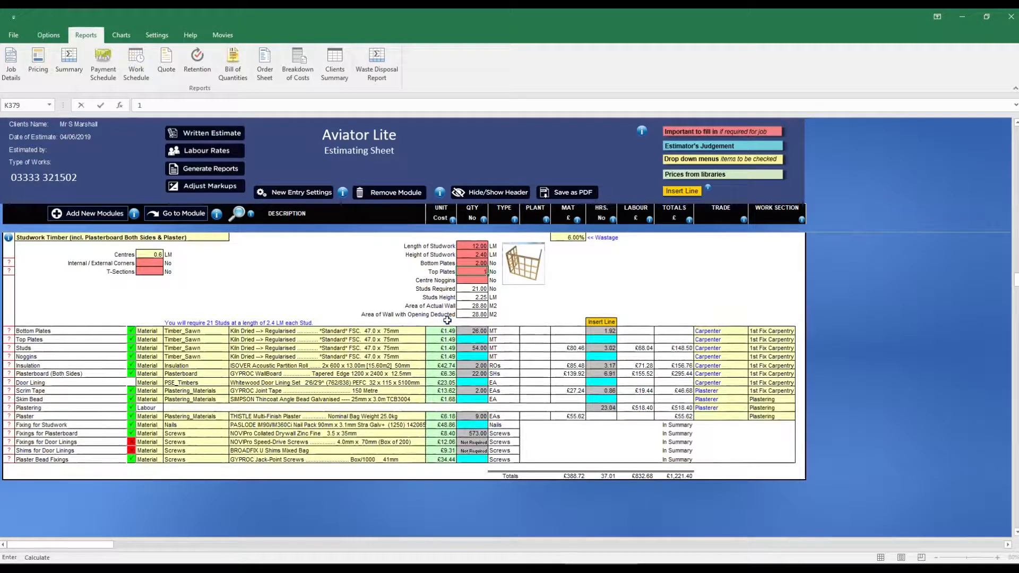
pyautogui.press('Return')
pyautogui.write('1')
pyautogui.press('Return')
pyautogui.click(154, 270)
pyautogui.press('Return')
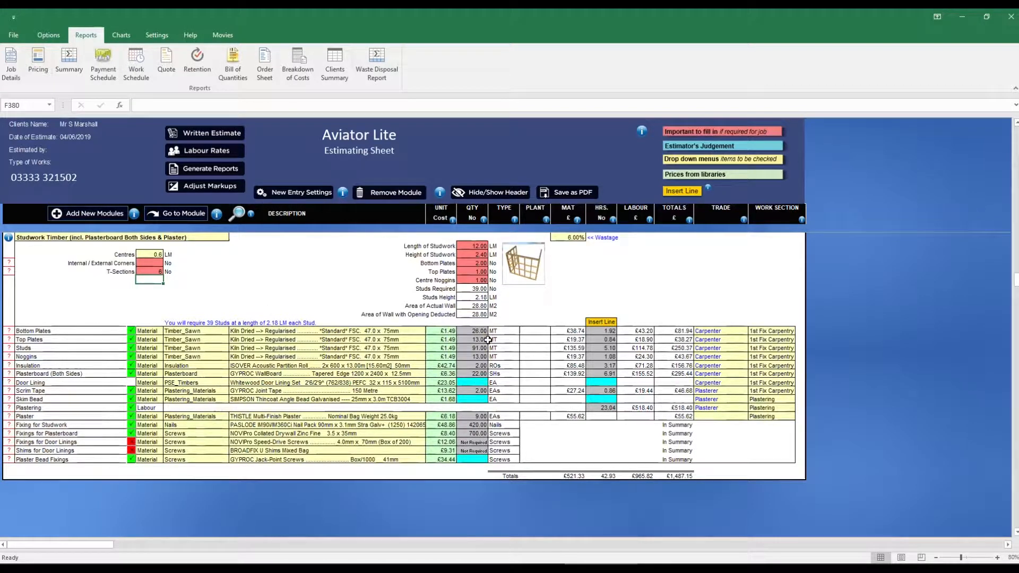
# - Enter 3 door linings for the studwork and change its insulation to the 25mm ISOVER Acoustic Partition Roll
pyautogui.press('Return')
pyautogui.click(423, 366)
pyautogui.click(430, 366)
pyautogui.click(417, 378)
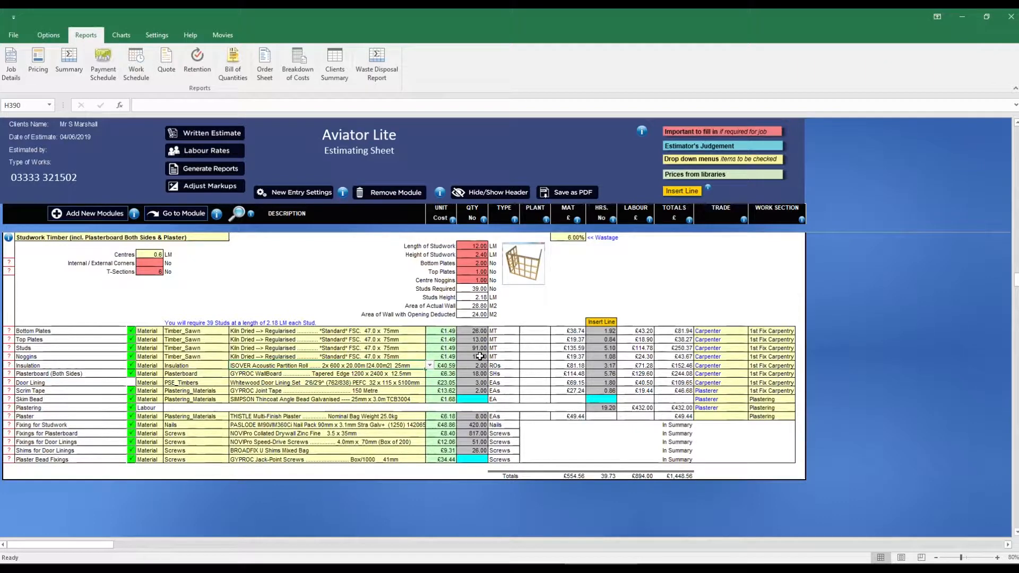
# - Add a Door (Hanging Internal) module for 3 doors and price them with the £75 internal door allowance
pyautogui.click(94, 217)
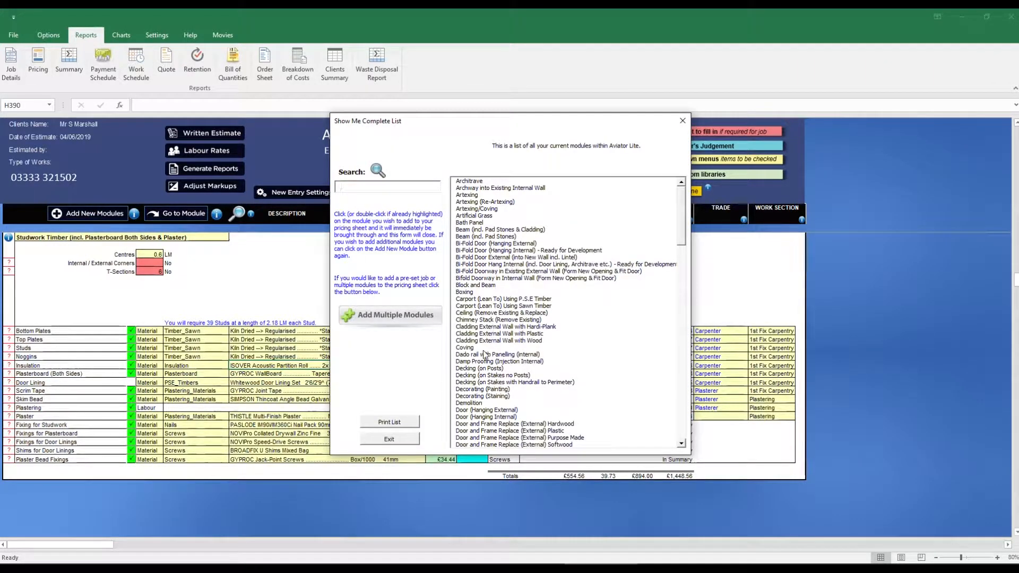
pyautogui.click(493, 417)
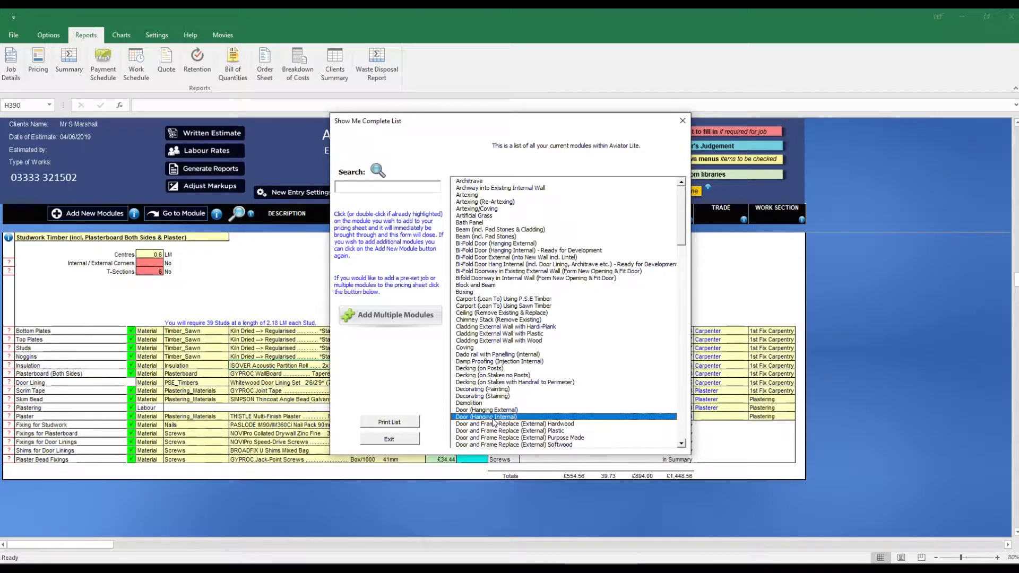
pyautogui.doubleClick(494, 418)
pyautogui.click(419, 263)
pyautogui.click(429, 264)
pyautogui.click(401, 274)
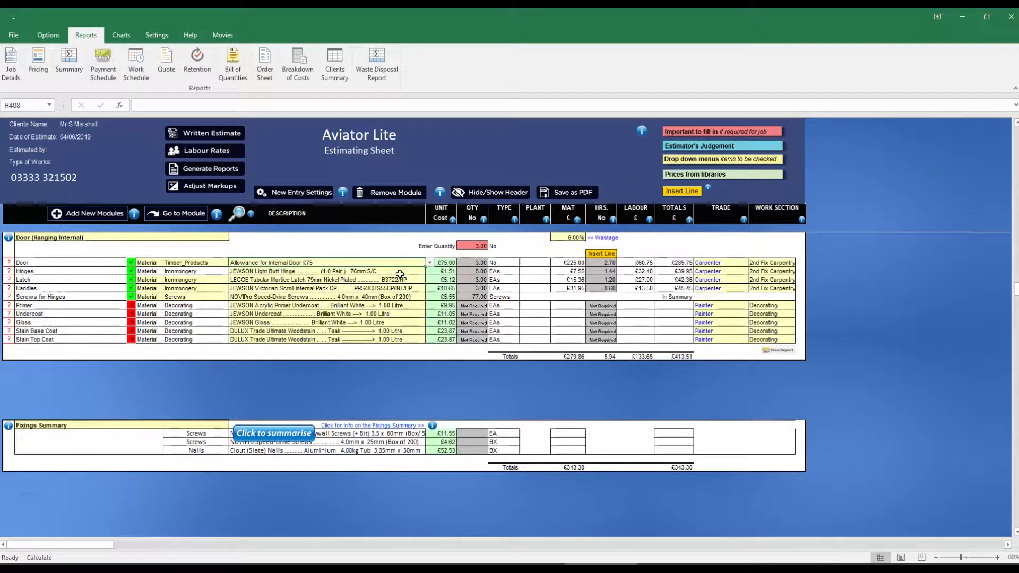
# - Add an Architrave module, enter its number of standard doorways and open the choice of architrave material
pyautogui.click(111, 217)
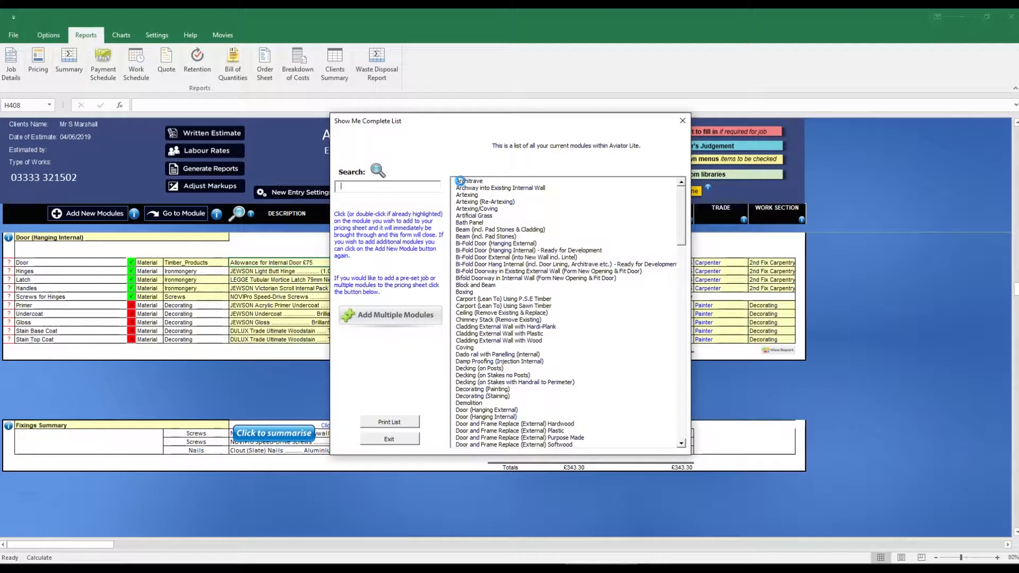
pyautogui.click(460, 181)
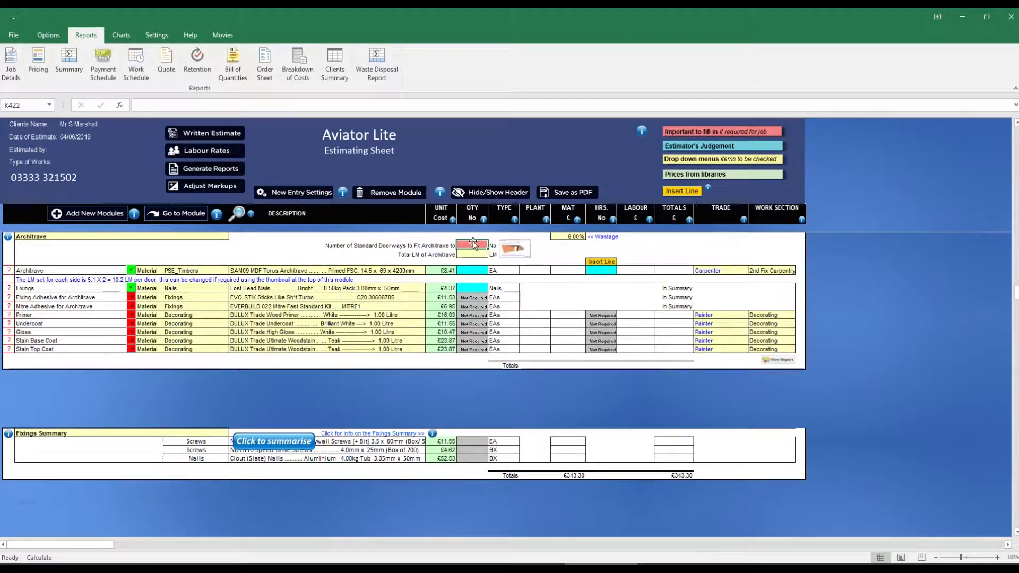
pyautogui.press('Return')
pyautogui.click(426, 273)
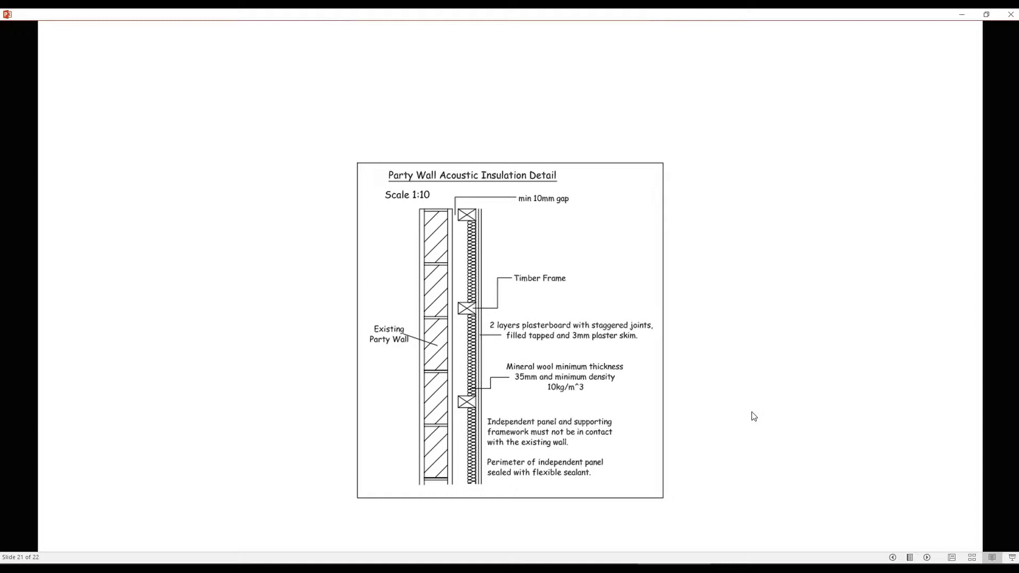
# - Check the wall layout drawing, add a Studwork Timber (incl. Plasterboard One Side & Plaster) module and append "partition walls" to its title
pyautogui.click(762, 418)
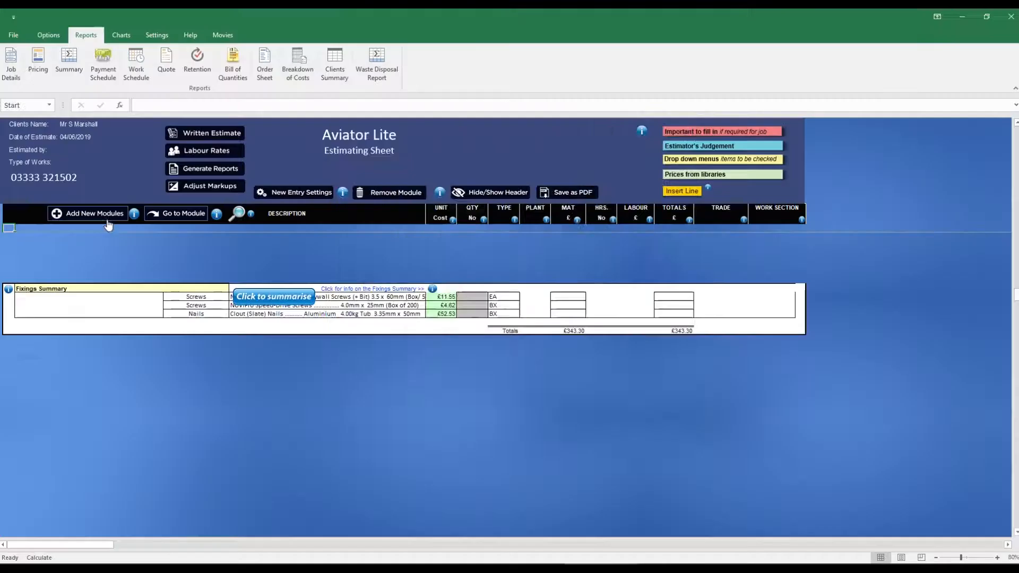
pyautogui.click(105, 218)
pyautogui.moveTo(680, 213); pyautogui.dragTo(679, 433)
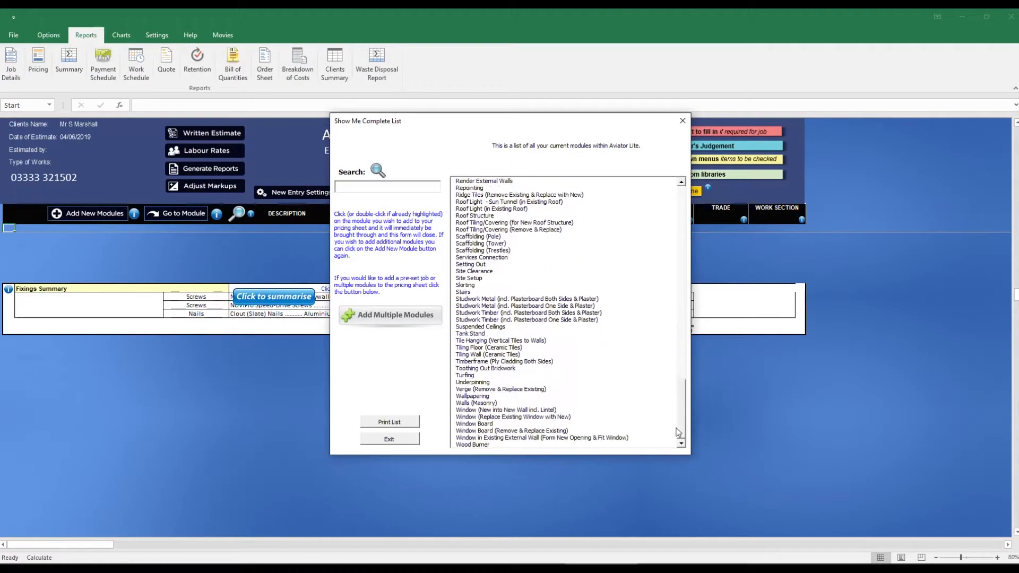
pyautogui.click(574, 321)
pyautogui.write('partition walls')
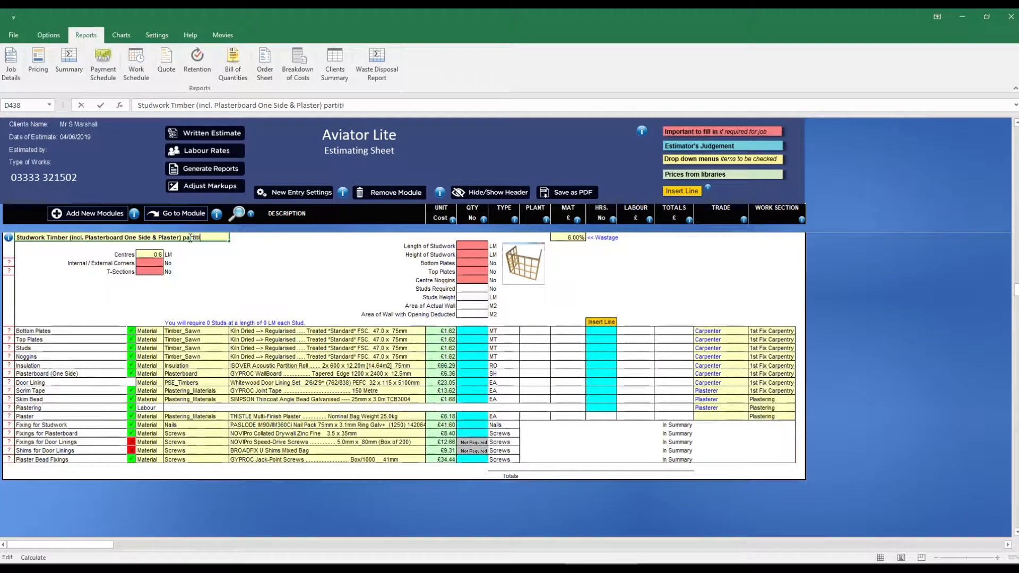
pyautogui.press('Return')
# - Enter 6 internal/external corners and 4 T-sections for the partition wall studwork
pyautogui.write('6')
pyautogui.press('Return')
pyautogui.write('4')
pyautogui.press('Return')
# - Set the partition wall studwork's length to 16, height to 2.4, and bottom plates, top plates and centre noggins to 1 each
pyautogui.click(472, 246)
pyautogui.write('16')
pyautogui.press('Return')
pyautogui.write('2.4')
pyautogui.press('Return')
pyautogui.write('1')
pyautogui.press('Return')
pyautogui.write('1')
pyautogui.press('Return')
pyautogui.write('1')
pyautogui.press('Return')
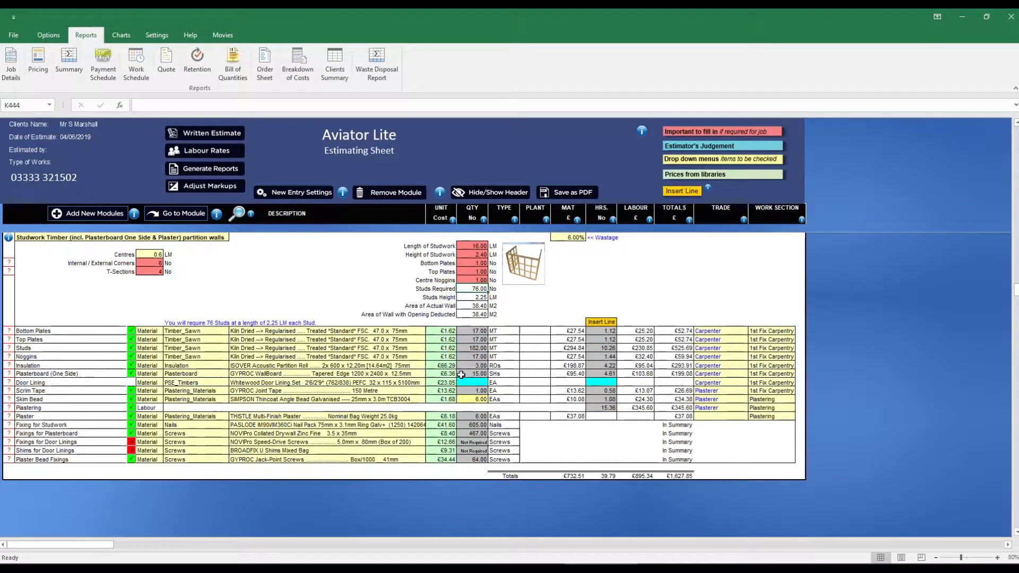
# - Choose a different insulation roll for the partition wall studwork
pyautogui.press('Return')
pyautogui.click(419, 366)
pyautogui.click(430, 366)
pyautogui.click(414, 376)
# - Check the dwarf wall run on the floor plan, add another studwork module and title it as the "dwarf wall"
pyautogui.hotkey('alt', 'Tab')
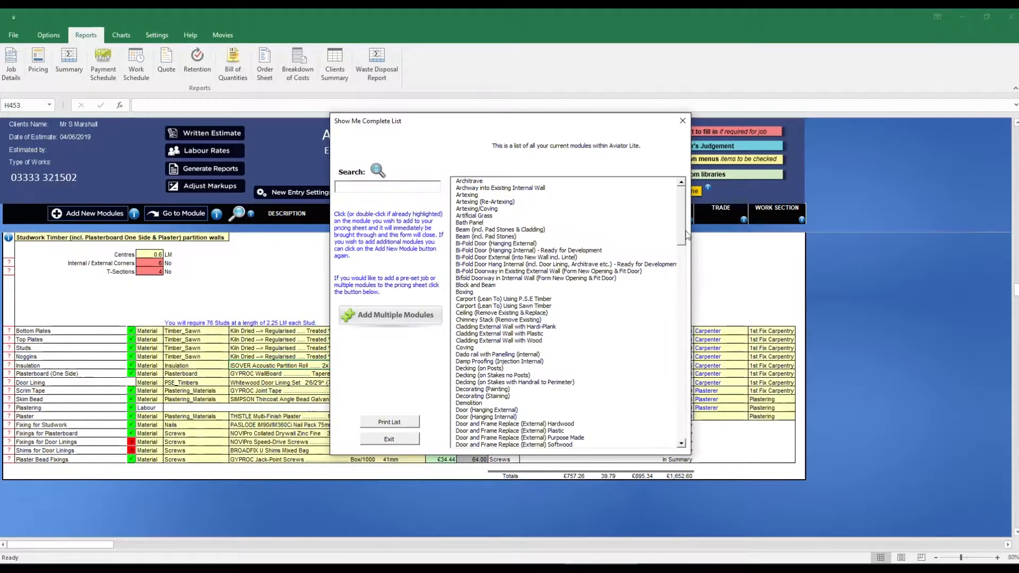
pyautogui.moveTo(681, 202); pyautogui.dragTo(681, 425)
pyautogui.click(555, 336)
pyautogui.write('dwarf wall')
# - Set the dwarf wall studwork's corners to 2, length to 10, height to 1.2, and bottom and top plates to 1 each
pyautogui.click(159, 262)
pyautogui.write('2')
pyautogui.press('Return')
pyautogui.write('10')
pyautogui.press('Return')
pyautogui.write('1.2')
pyautogui.press('Return')
pyautogui.write('1')
pyautogui.press('Return')
pyautogui.press('1')
# - Add a Plasterboard and Plaster Walls (Single Layer) module with length 11, height 2.4, 2 internal corners and 2.88 M2 deducted for openings
pyautogui.press('Return')
pyautogui.press('1')
pyautogui.press('Return')
pyautogui.scroll(-1, 465, 246)
pyautogui.click(106, 213)
pyautogui.moveTo(682, 232); pyautogui.dragTo(682, 395)
pyautogui.click(561, 237)
pyautogui.write('11')
pyautogui.press('Return')
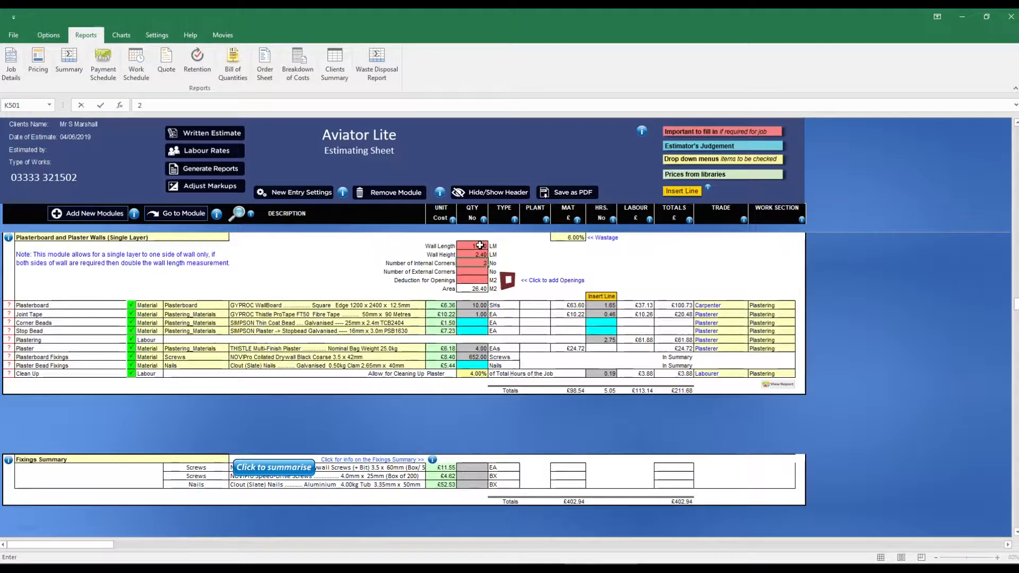
pyautogui.press('Down')
# - Retitle the plasterboard walls module as board and skim for the dormer
pyautogui.click(155, 234)
pyautogui.write('board')
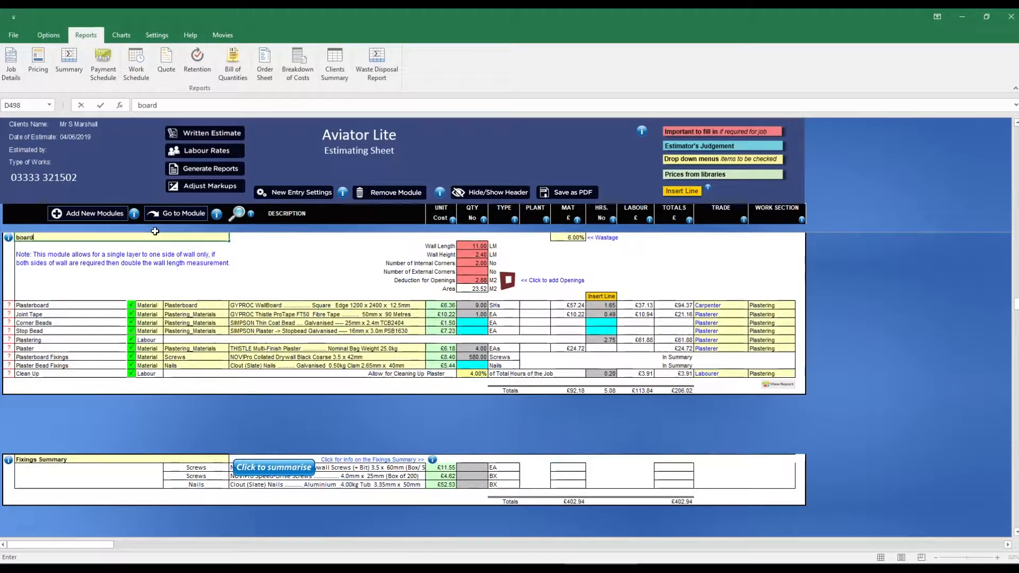
pyautogui.write(' and skim dormer')
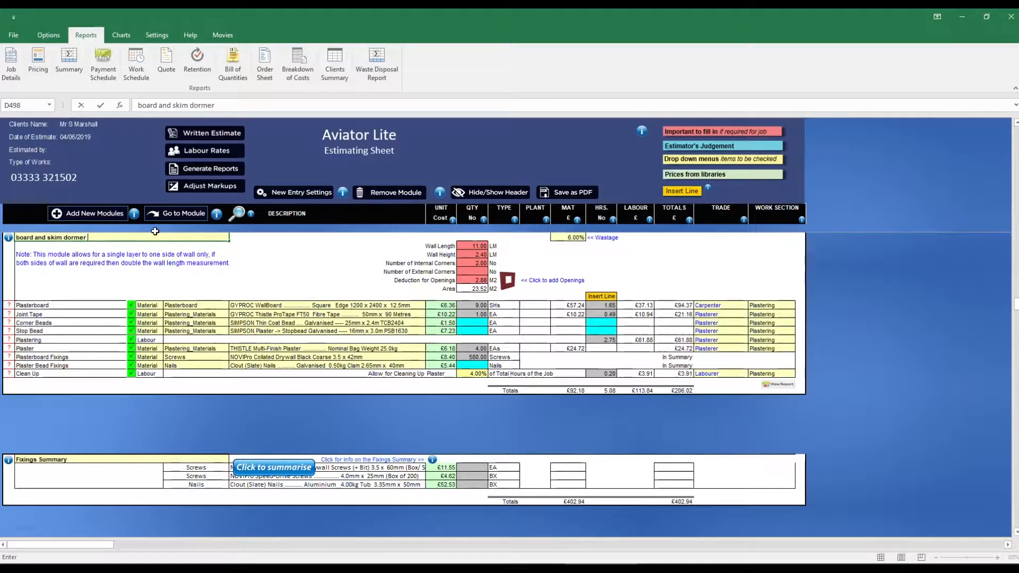
pyautogui.press('Return')
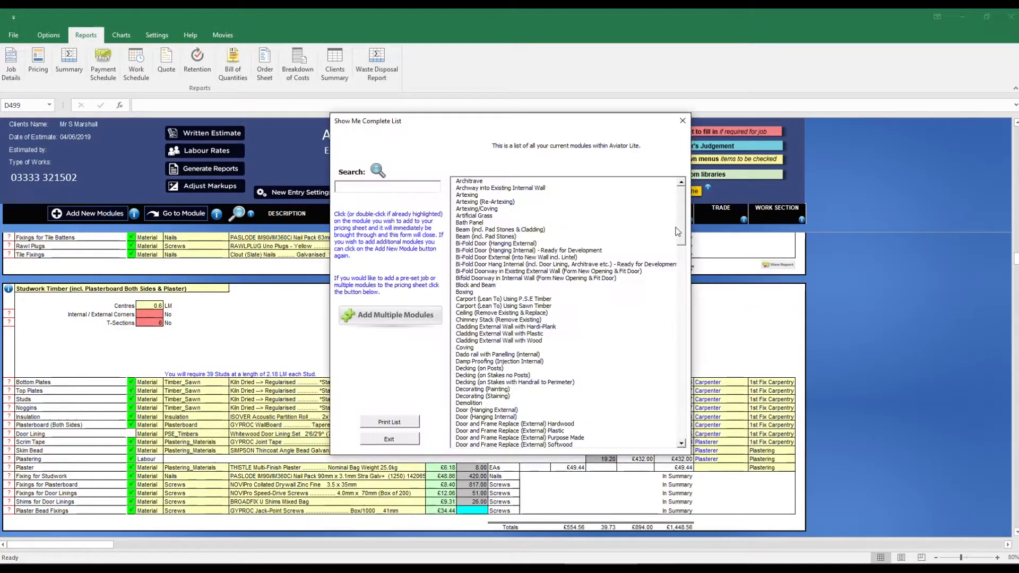
# - Add a Skirting module, set its length to 57 LM and pick a different skirting material
pyautogui.moveTo(676, 233); pyautogui.dragTo(692, 428)
pyautogui.click(466, 286)
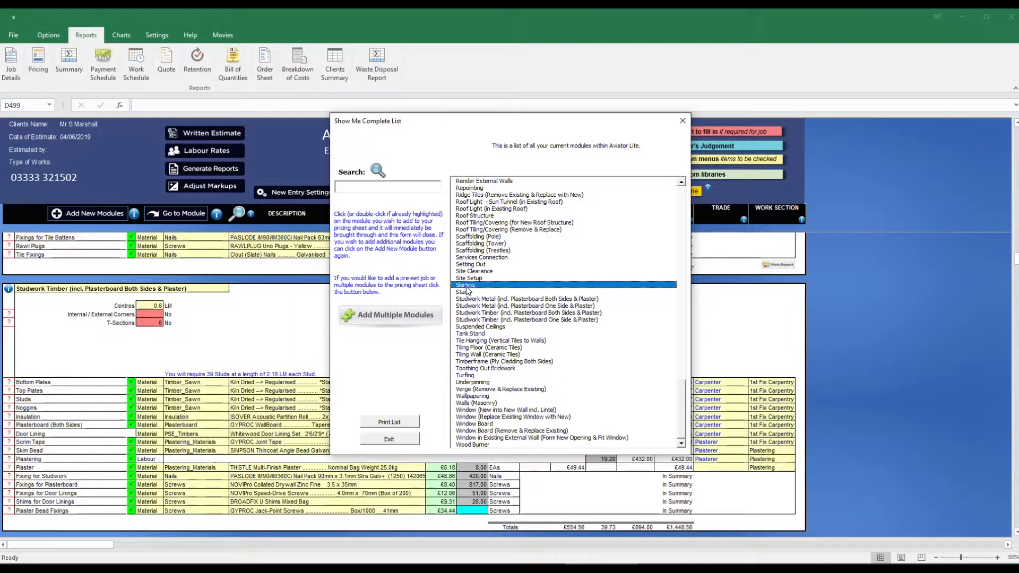
pyautogui.press('Return')
pyautogui.click(398, 264)
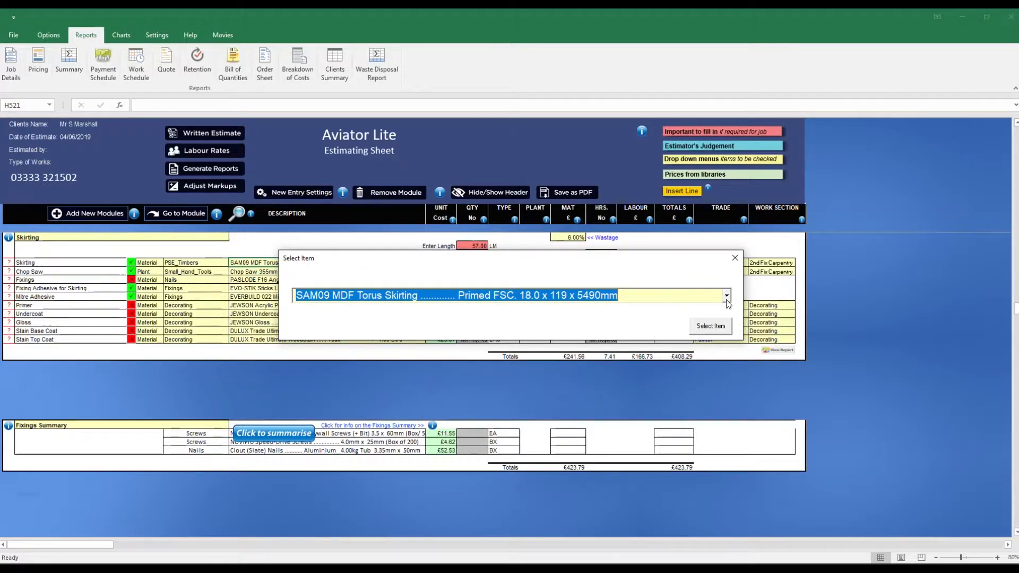
pyautogui.click(726, 301)
pyautogui.click(699, 276)
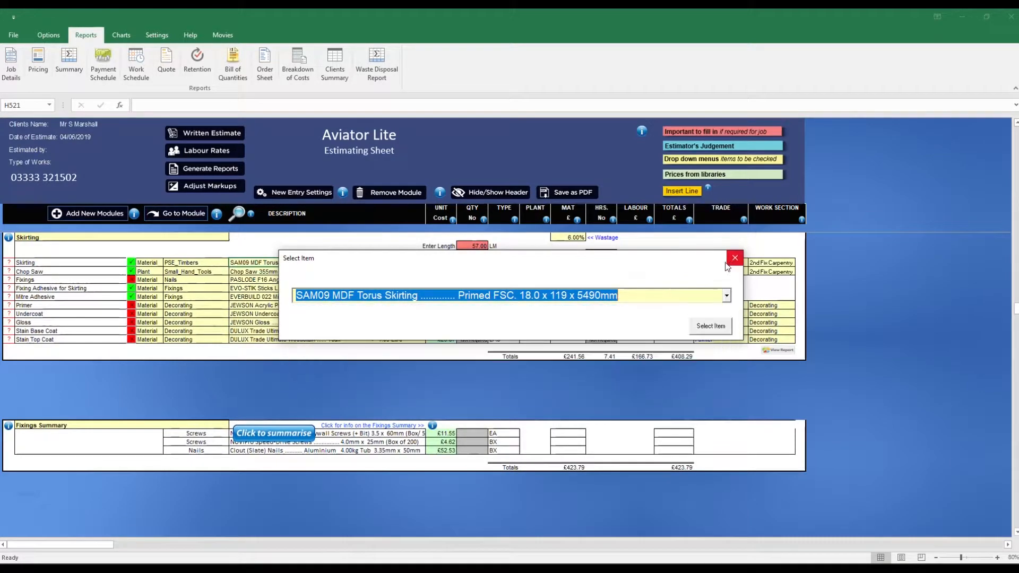
pyautogui.click(710, 326)
# - Add a Stairs module and set the number of stair cases to 1
pyautogui.moveTo(683, 241); pyautogui.dragTo(679, 419)
pyautogui.click(465, 391)
pyautogui.click(470, 247)
pyautogui.write('1')
pyautogui.press('Return')
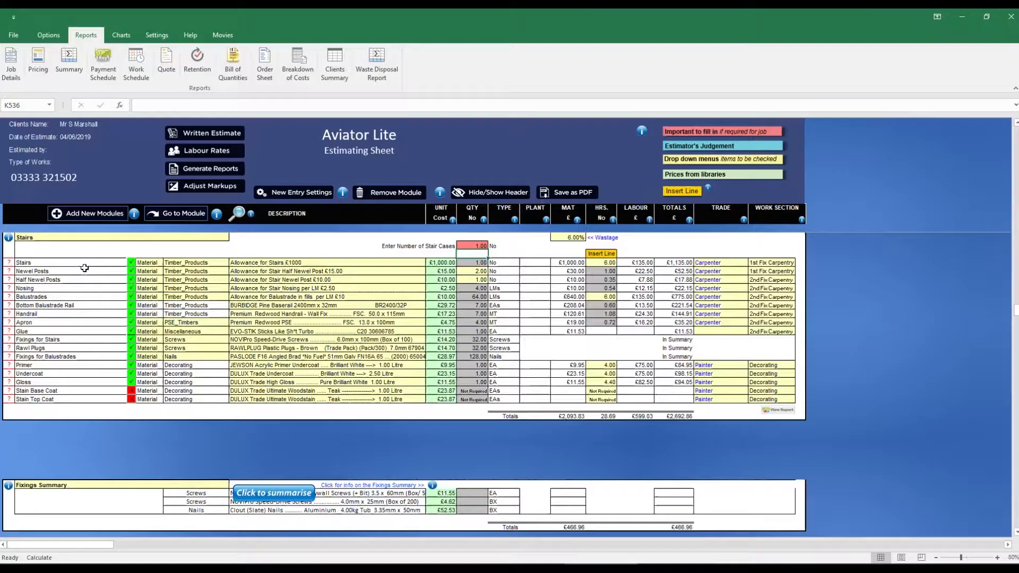
# - Add a Flat Roof Structure (incl. Coverings) module with a joist length of 3 and a width of 5
pyautogui.click(236, 213)
pyautogui.moveTo(683, 233); pyautogui.dragTo(683, 295)
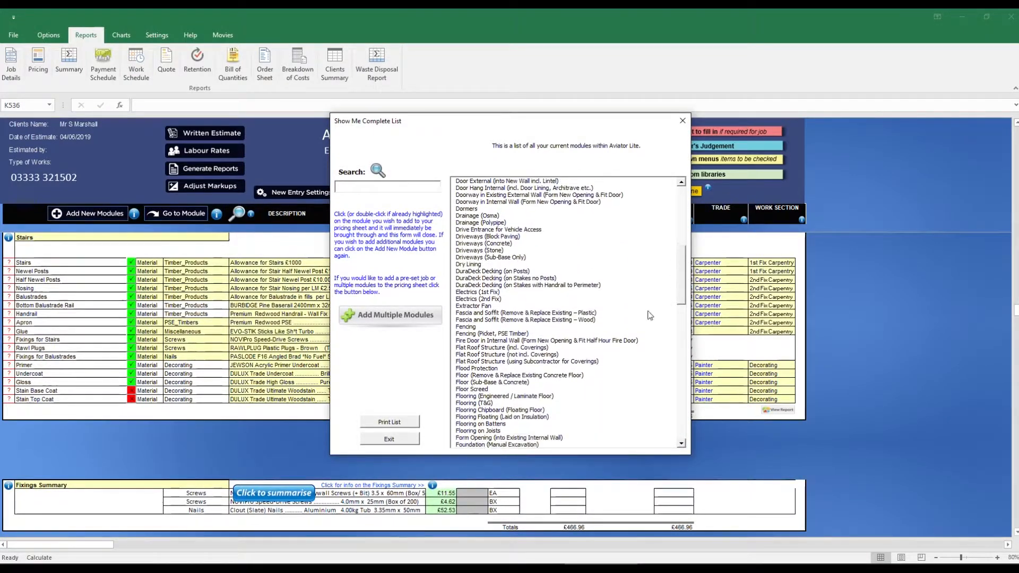
pyautogui.click(545, 348)
pyautogui.click(479, 247)
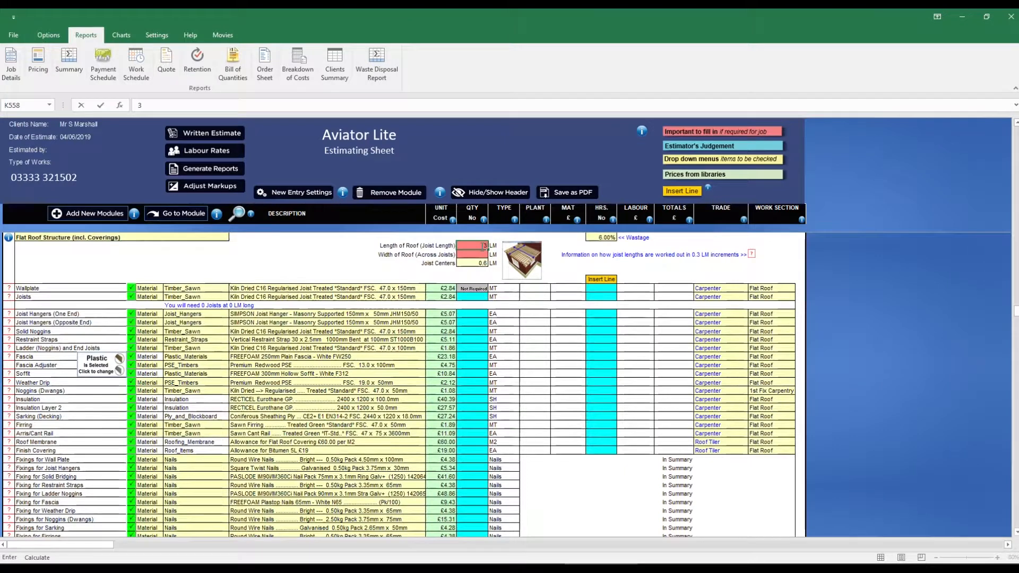
pyautogui.press('Return')
pyautogui.press('Return')
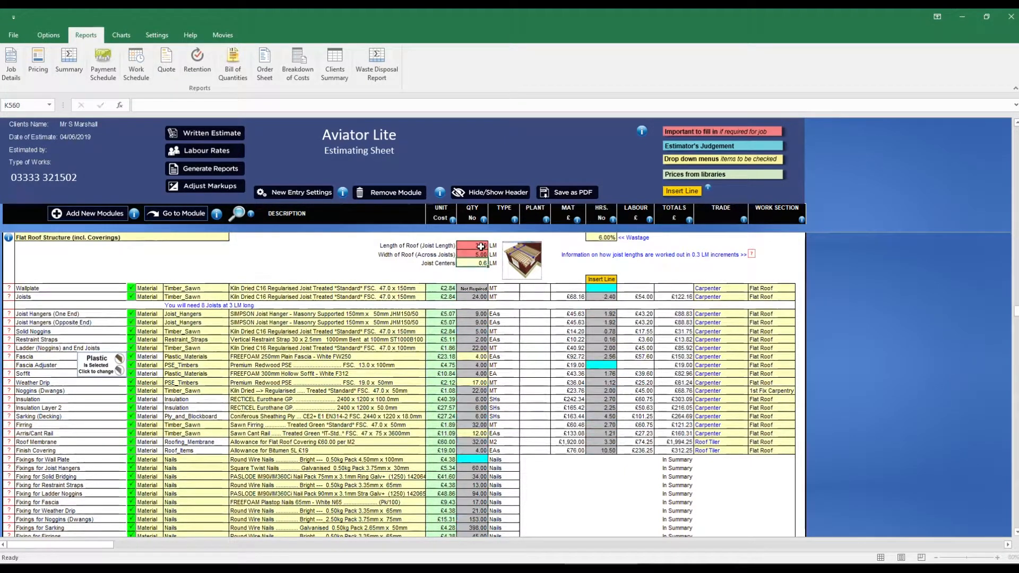
# - Change the flat roof's sarking to Sterling OSB3 (BBA Approved) 2440 x 1220 x 18.0mm
pyautogui.click(421, 418)
pyautogui.click(429, 417)
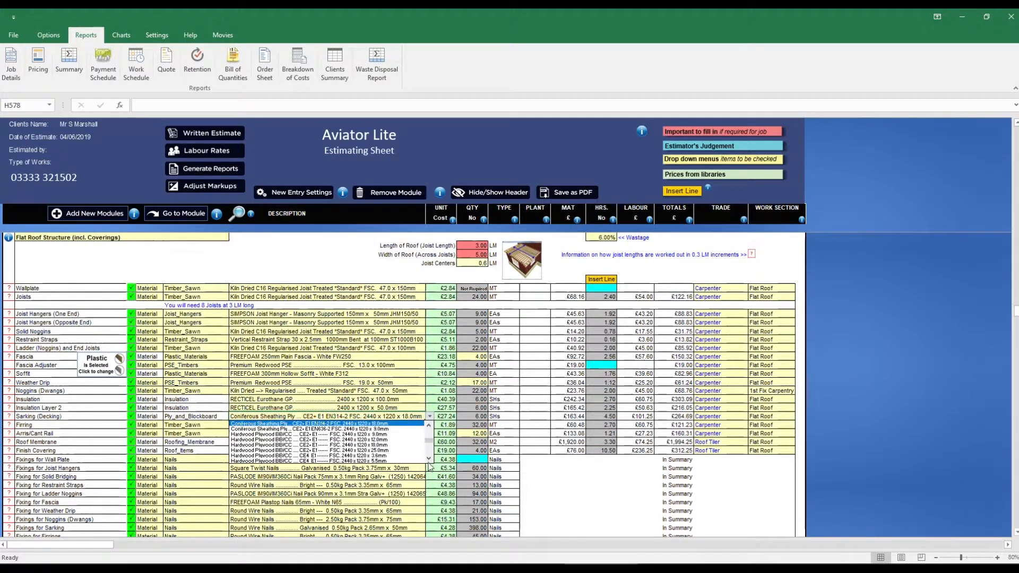
pyautogui.click(405, 444)
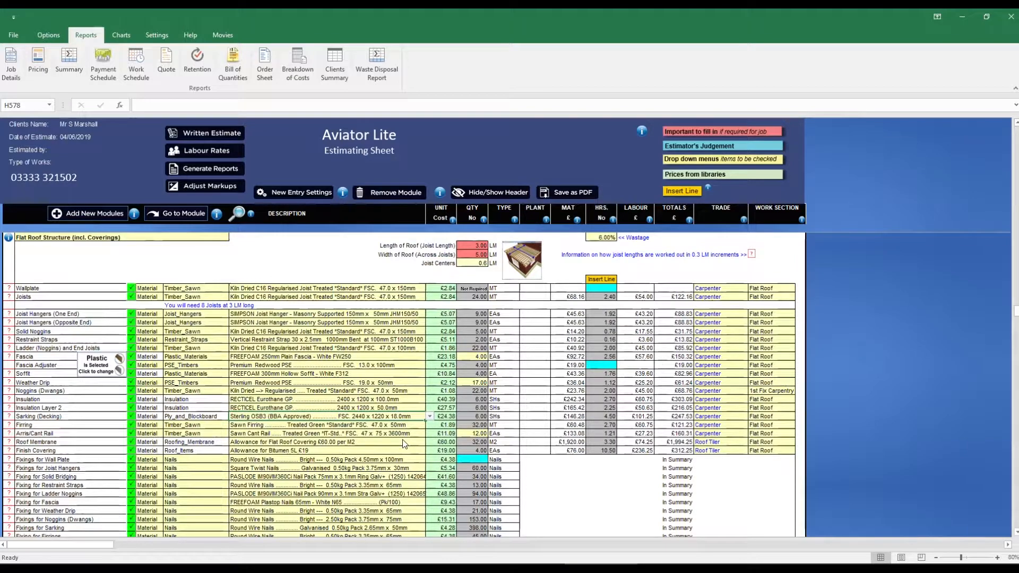
# - Choose a different insulation board for the flat roof and exclude its Insulation Layer 2
pyautogui.click(413, 402)
pyautogui.click(429, 399)
pyautogui.click(371, 423)
pyautogui.click(131, 407)
# - Add a Plasterboard and Plaster Ceilings (Single Layer Plasterboard) module and enter its area
pyautogui.click(105, 215)
pyautogui.scroll(-15, 675, 438)
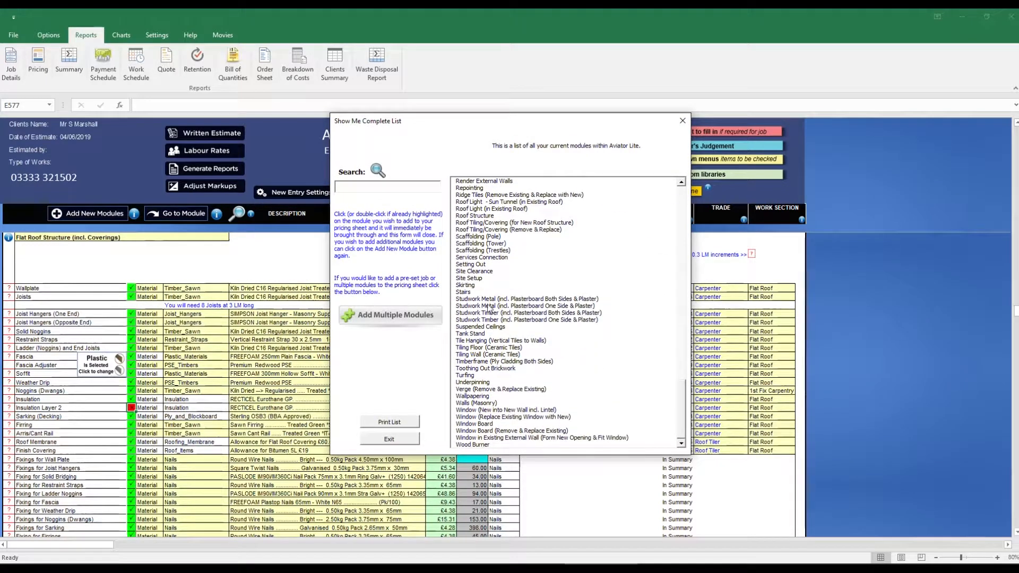
pyautogui.scroll(6, 681, 185)
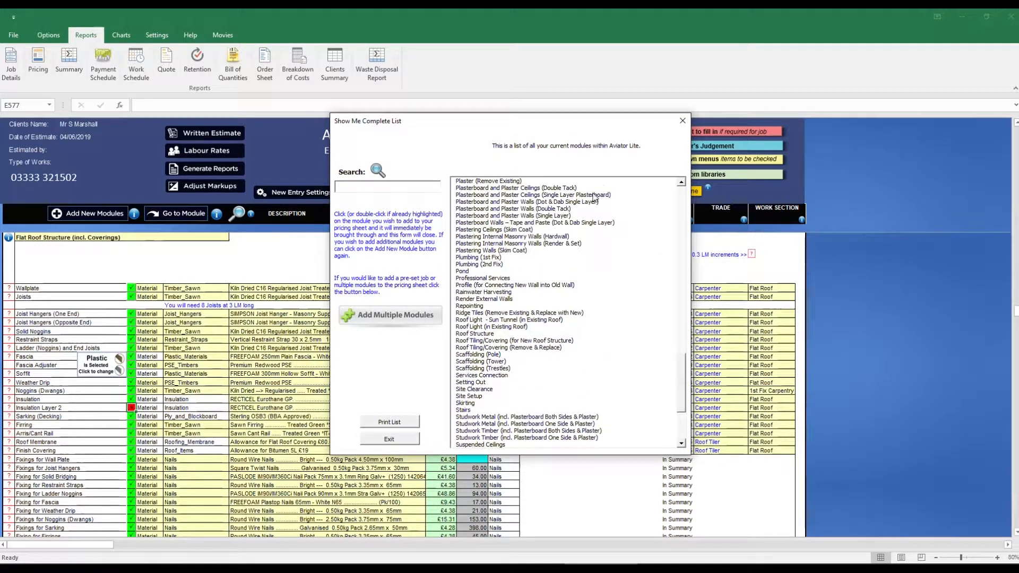
pyautogui.doubleClick(594, 195)
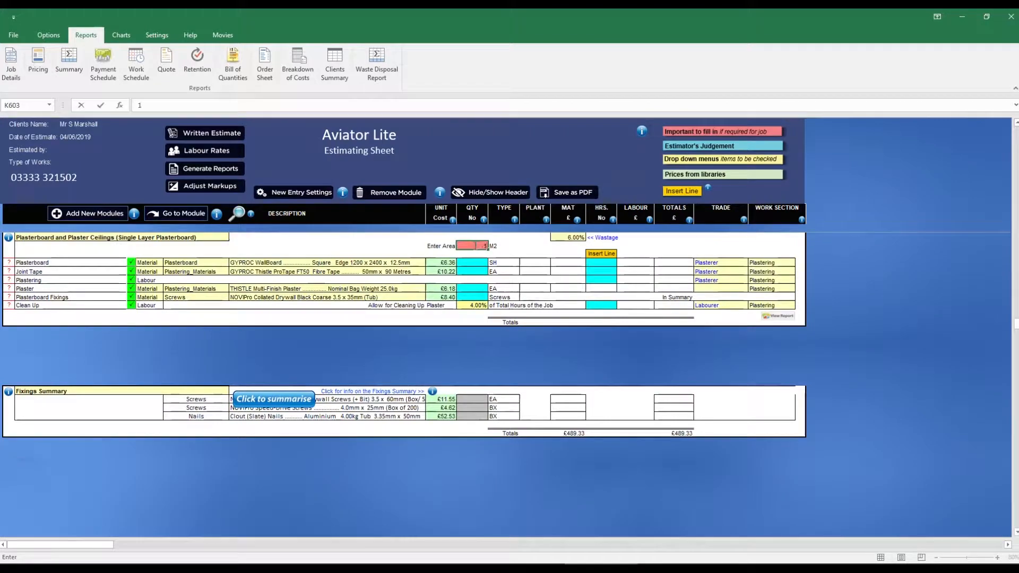
# - Add a Decorating (Painting) module with 2 medium windows, 37 LM of architrave, 57 LM of skirting and 15 LM of door linings
pyautogui.click(98, 214)
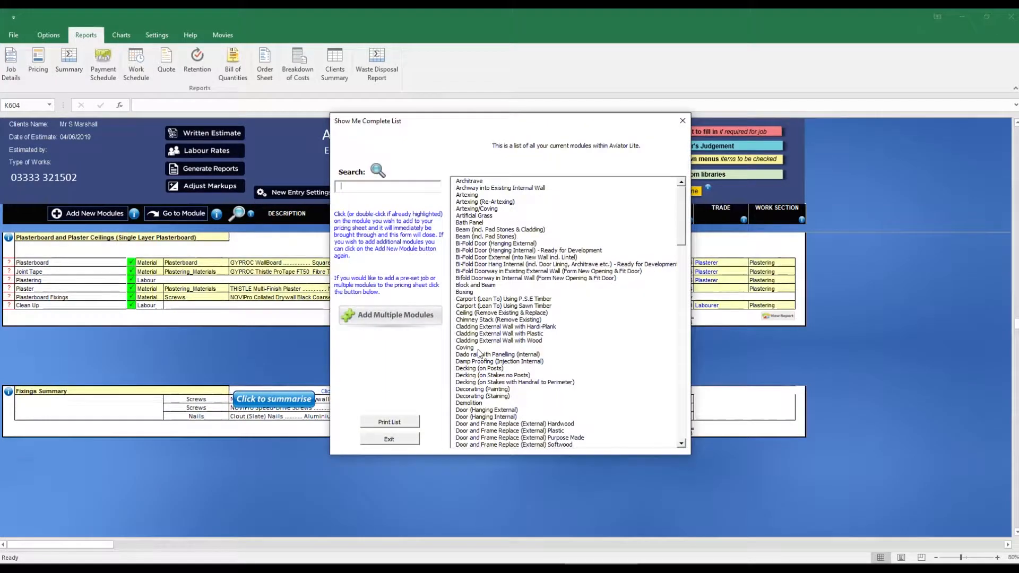
pyautogui.click(467, 389)
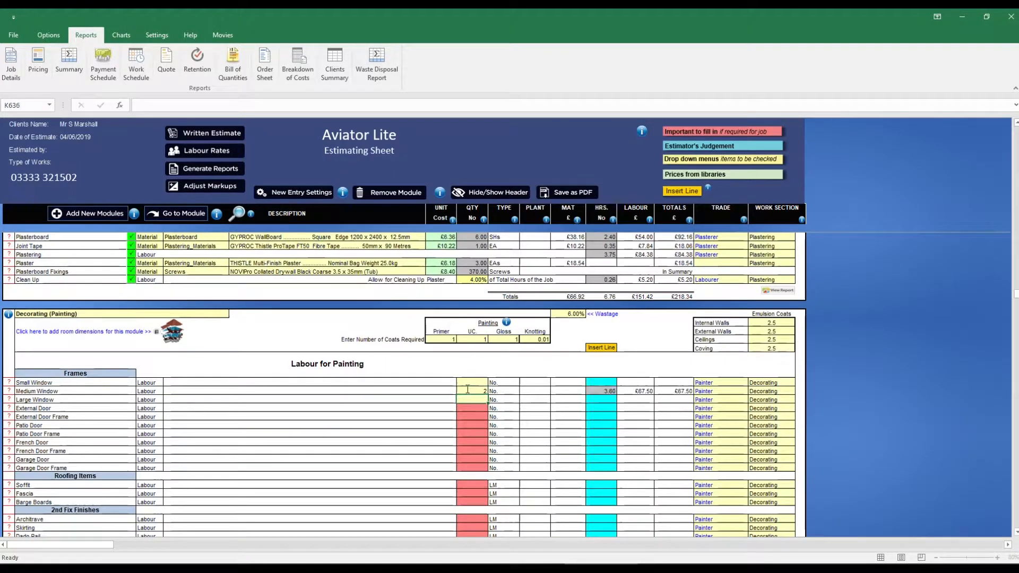
pyautogui.scroll(-6, 405, 432)
pyautogui.click(470, 374)
pyautogui.write('37')
pyautogui.press('Return')
pyautogui.write('57')
pyautogui.press('Return')
pyautogui.press('Return')
pyautogui.write('15')
# - Add 1 item of stairs, balustrades and newel posts and 97 M2 of internal walls to the decorating module
pyautogui.press('Return')
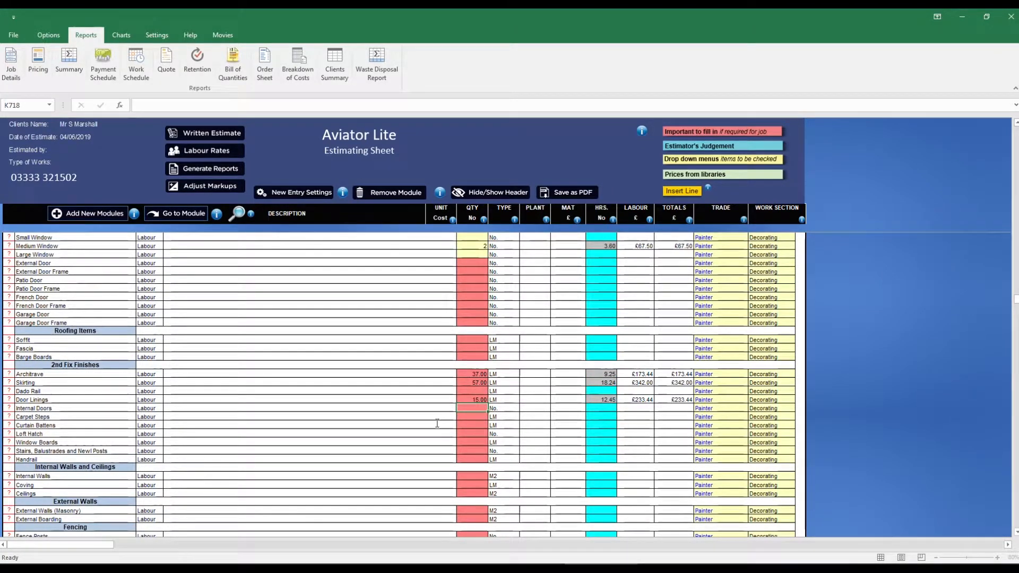
pyautogui.click(472, 451)
pyautogui.write('1')
pyautogui.press('Return')
pyautogui.click(472, 476)
pyautogui.write('97')
pyautogui.press('Return')
pyautogui.press('Return')
pyautogui.press('Return')
pyautogui.scroll(-15, 492, 455)
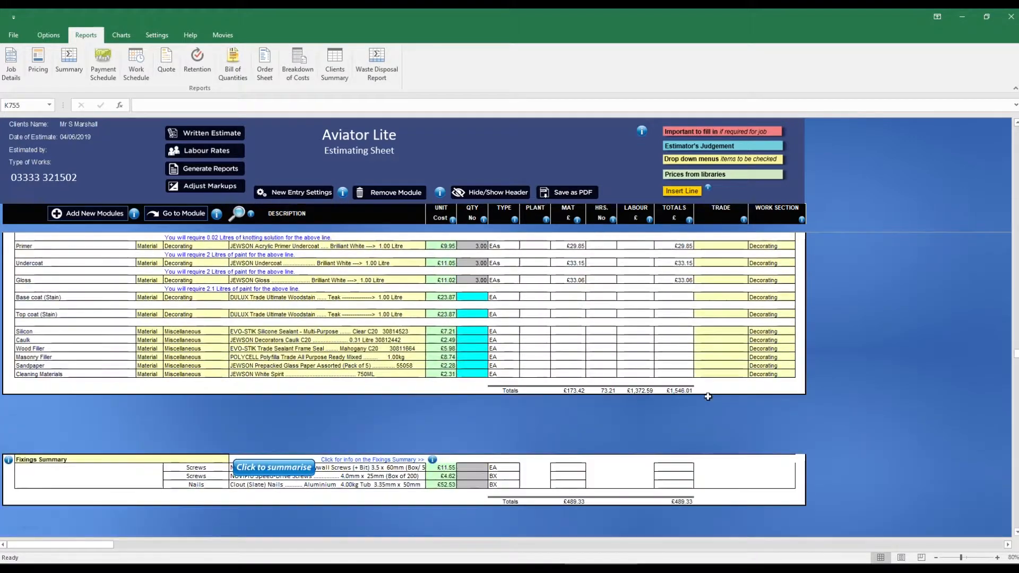
# - Add an Electrics (1st Fix) module and enter 1 shower
pyautogui.click(109, 218)
pyautogui.moveTo(685, 240); pyautogui.dragTo(682, 308)
pyautogui.click(494, 244)
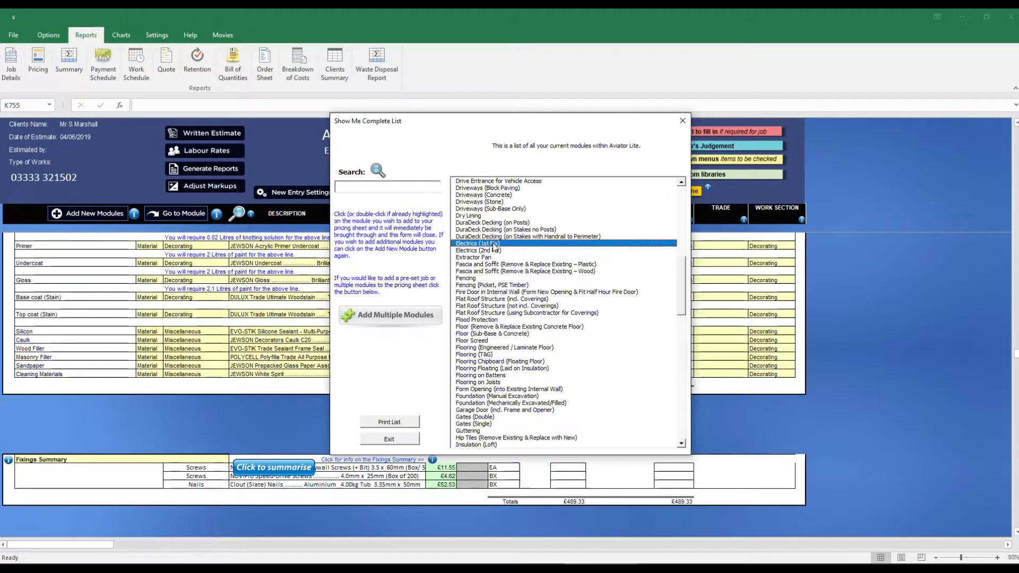
pyautogui.doubleClick(494, 244)
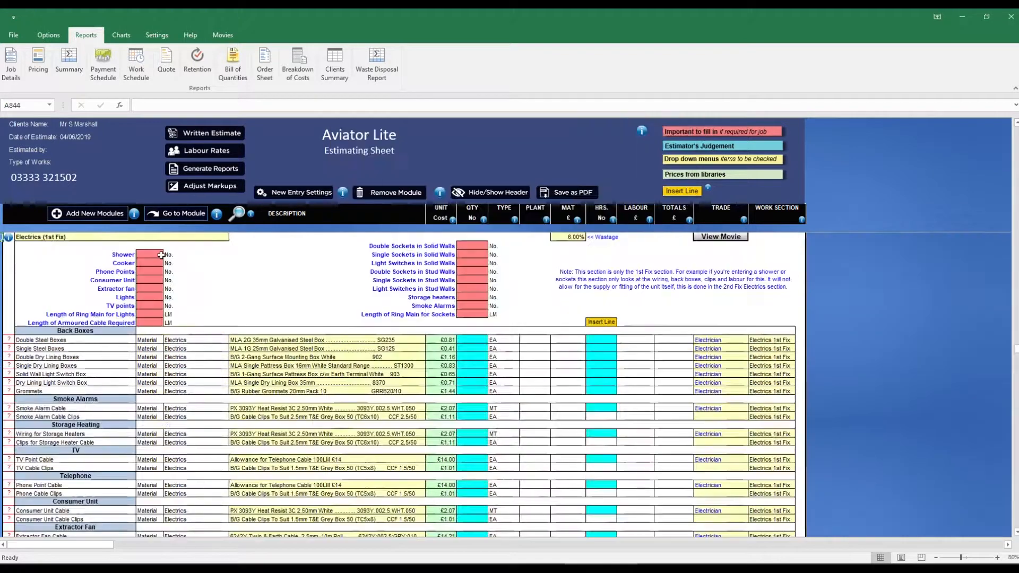
# - Enter 1 extractor fan, 4 lights, 1 TV point and 30 LM of ring main for lights in Electrics (1st Fix)
pyautogui.click(151, 289)
pyautogui.write('1')
pyautogui.press('Return')
pyautogui.write('4')
pyautogui.press('Return')
pyautogui.write('1')
pyautogui.press('Return')
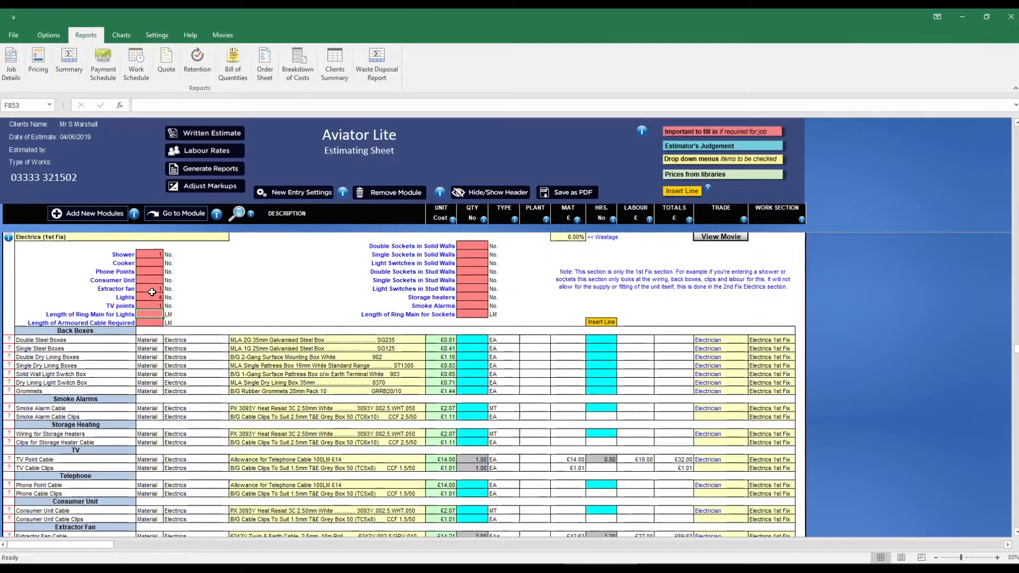
pyautogui.write('30')
pyautogui.press('Return')
# - Set the solid wall electrics to 2 double sockets, 2 single sockets and 4 light switches
pyautogui.click(470, 245)
pyautogui.write('10')
pyautogui.press('Return')
pyautogui.write('2')
pyautogui.press('Return')
pyautogui.write('4')
pyautogui.press('Return')
pyautogui.click(469, 244)
pyautogui.write('2')
# - Set the stud wall electrics to 12 double sockets and 2 light switches
pyautogui.click(477, 272)
pyautogui.write('12')
pyautogui.press('Return')
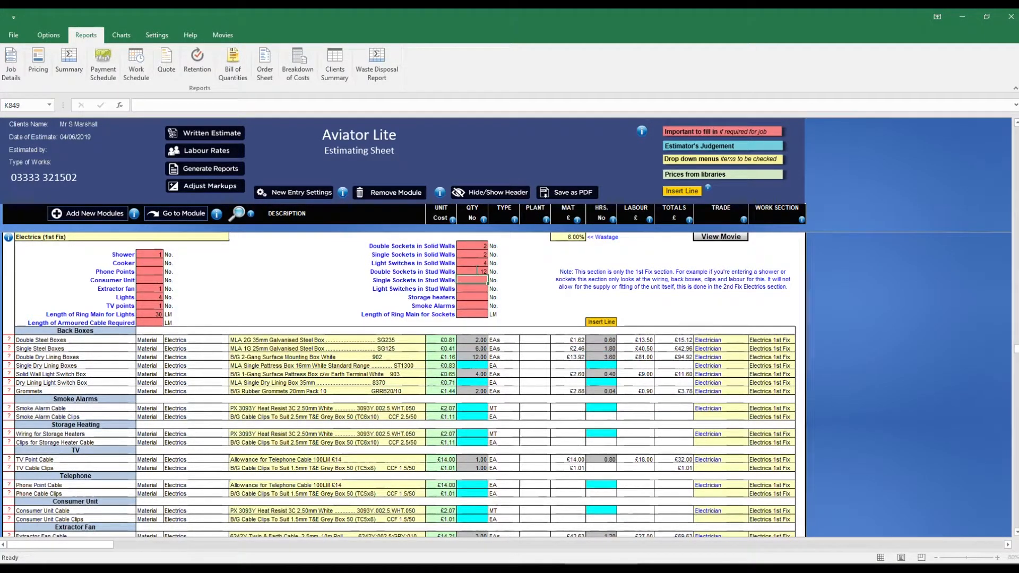
pyautogui.write('2')
pyautogui.press('Return')
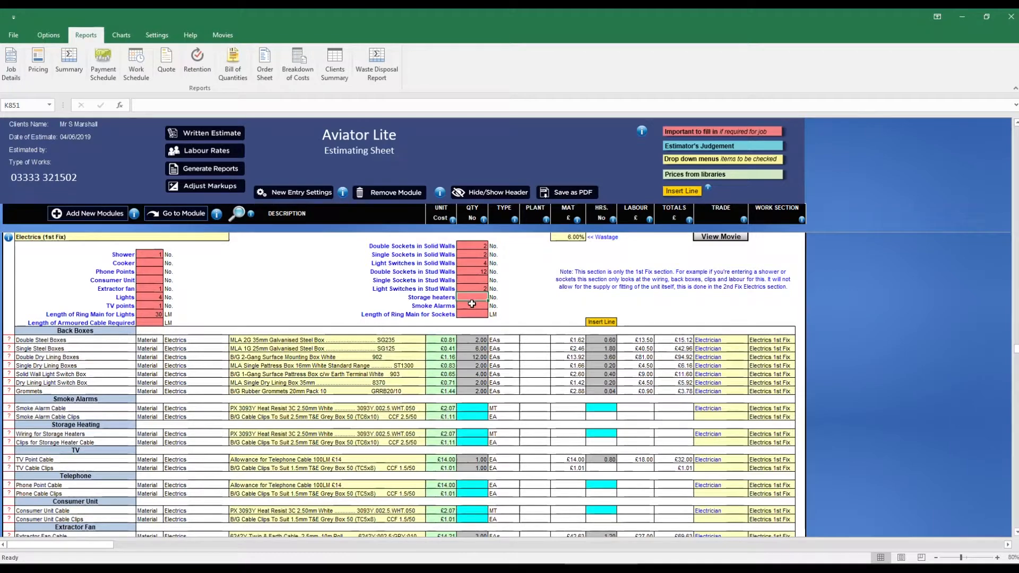
# - Enter 2 smoke alarms and 30 LM of ring main for sockets in Electrics (1st Fix)
pyautogui.click(471, 305)
pyautogui.write('2')
pyautogui.press('Return')
pyautogui.write('30')
# - Add an Electrics (2nd Fix) module and calculate its quantities from the 1st Fix entries
pyautogui.scroll(-4, 472, 312)
pyautogui.click(108, 214)
pyautogui.moveTo(681, 233); pyautogui.dragTo(681, 274)
pyautogui.click(475, 390)
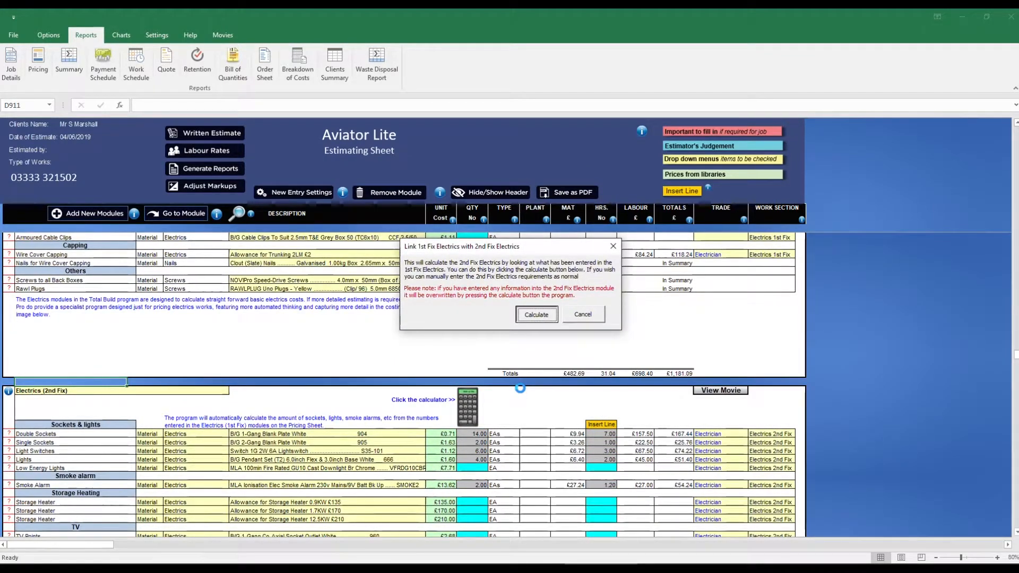
# - Add a Plumbing (2nd Fix) module and enter 1 sink
pyautogui.scroll(-5, 521, 389)
pyautogui.scroll(-6, 521, 389)
pyautogui.click(101, 214)
pyautogui.moveTo(681, 242); pyautogui.dragTo(683, 361)
pyautogui.scroll(-3, 683, 362)
pyautogui.click(478, 253)
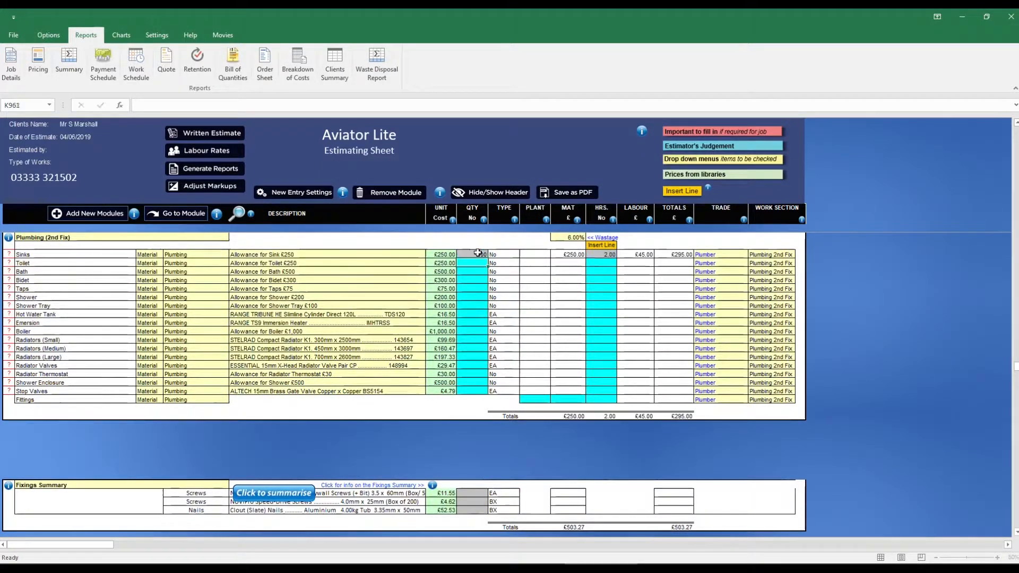
# - Enter 1 toilet, 2 taps, 1 shower and 1 shower tray in Plumbing (2nd Fix)
pyautogui.write('2')
pyautogui.press('Return')
pyautogui.write('1')
pyautogui.press('Return')
pyautogui.write('1')
pyautogui.press('Return')
pyautogui.press('Down')
pyautogui.press('Down')
pyautogui.press('Down')
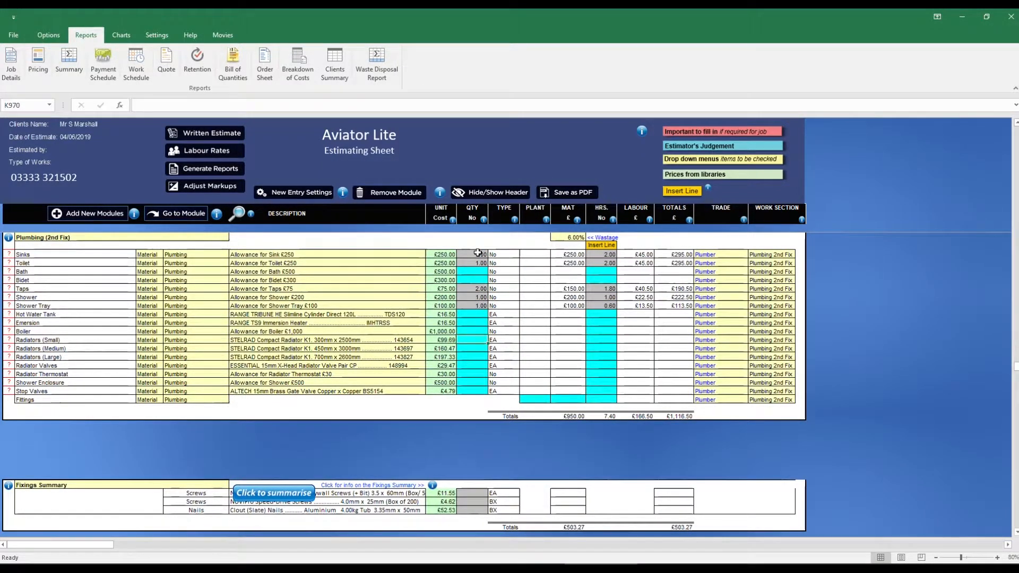
# - Enter 1 small, 1 medium and 2 large radiators with 4 radiator valves and 4 thermostats
pyautogui.write('1')
pyautogui.press('Return')
pyautogui.write('1')
pyautogui.press('Return')
pyautogui.write('2')
pyautogui.press('Return')
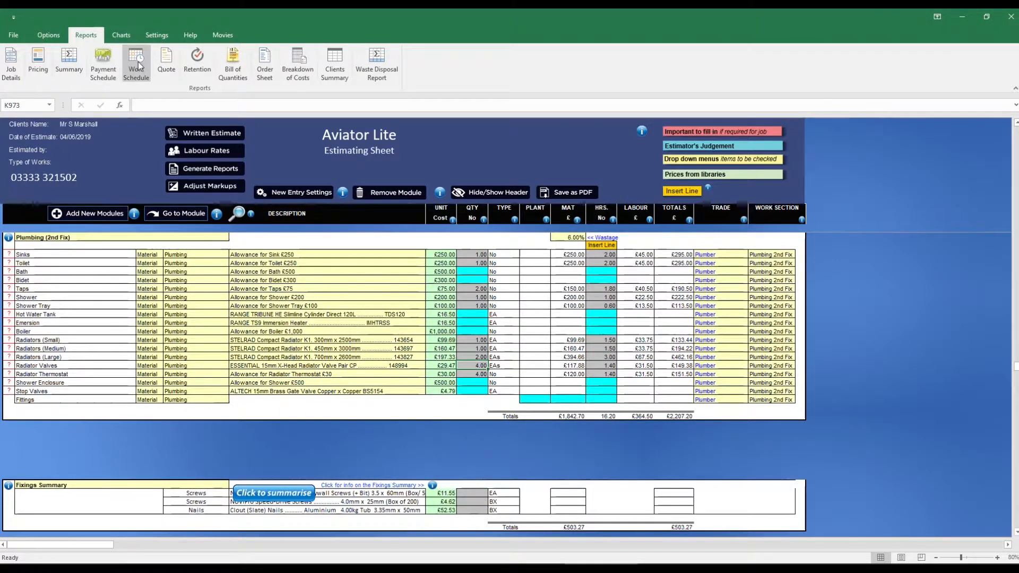
# - Open the Summary report and lower the mark up margin on materials to 15%
pyautogui.click(73, 61)
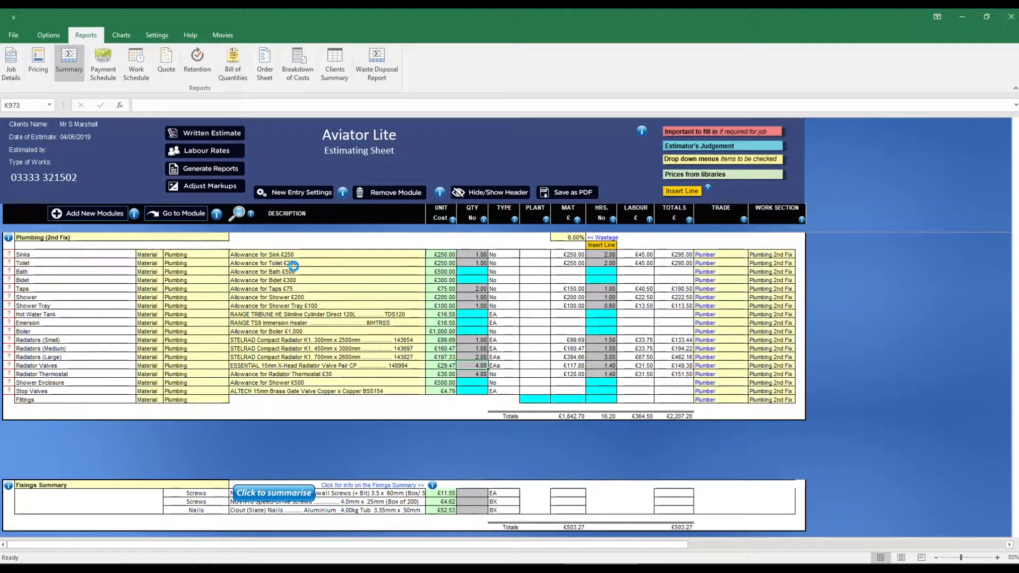
pyautogui.scroll(-20, 367, 231)
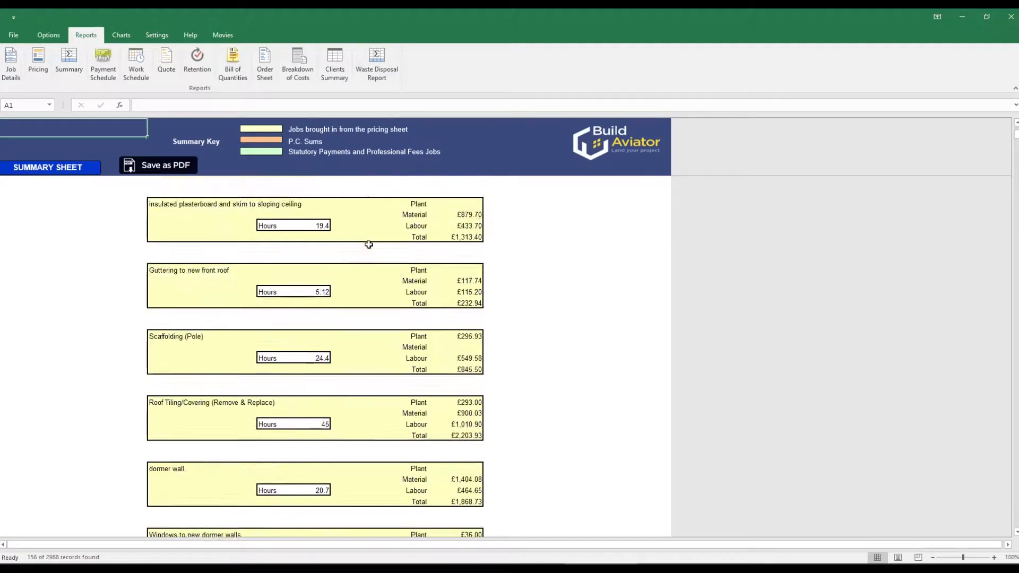
pyautogui.scroll(-20, 390, 276)
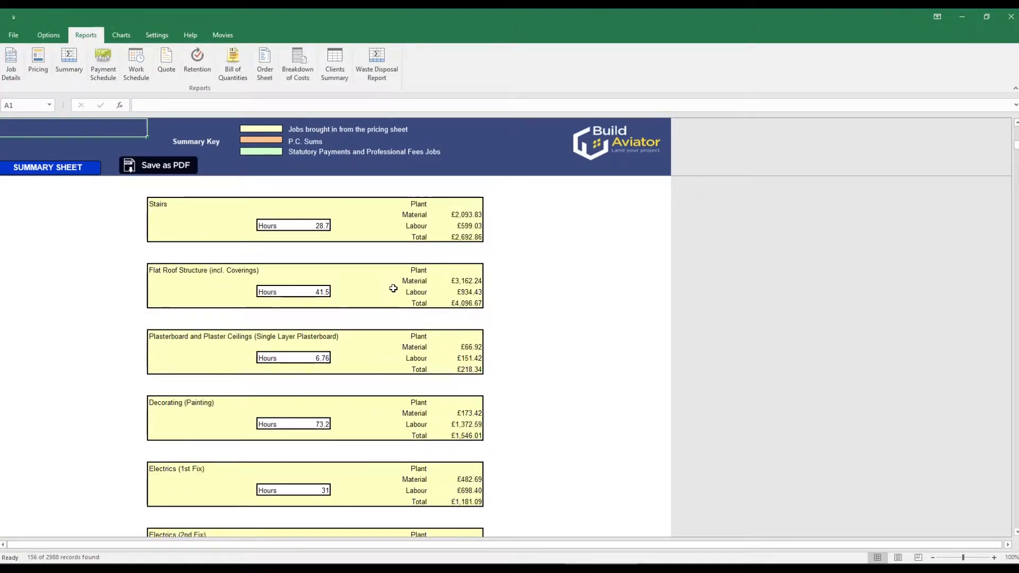
pyautogui.scroll(-2, 393, 289)
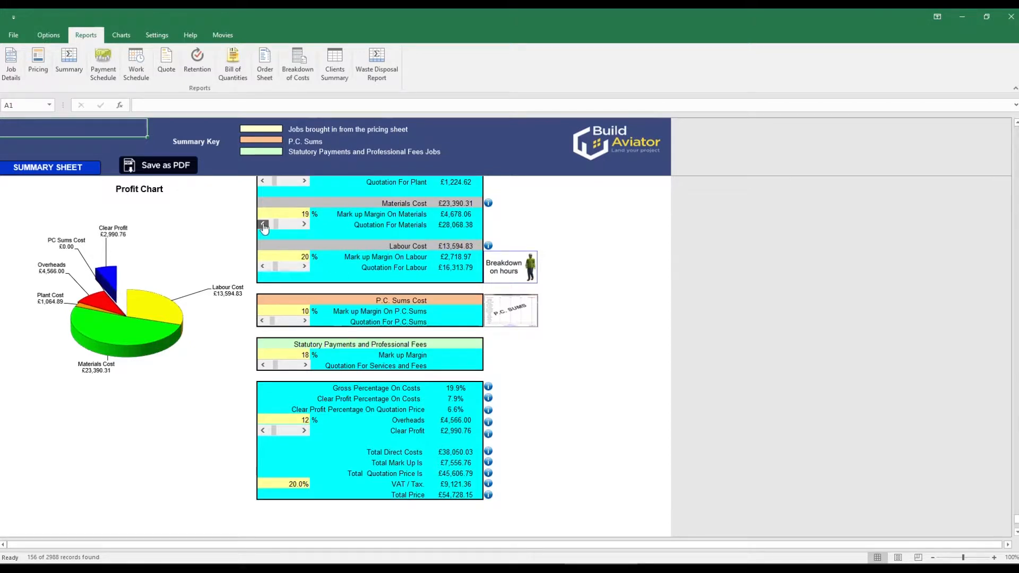
pyautogui.click(264, 225)
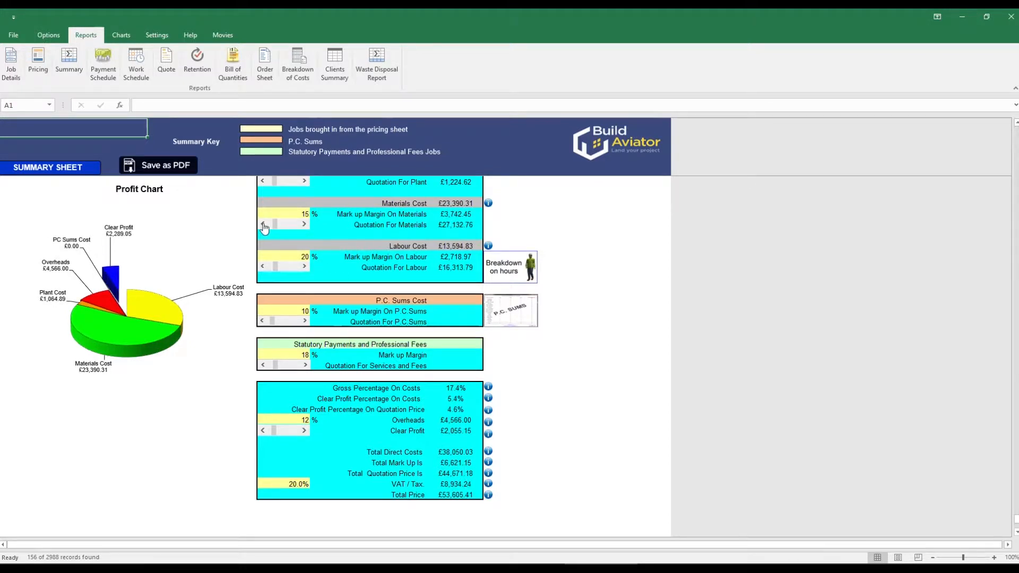